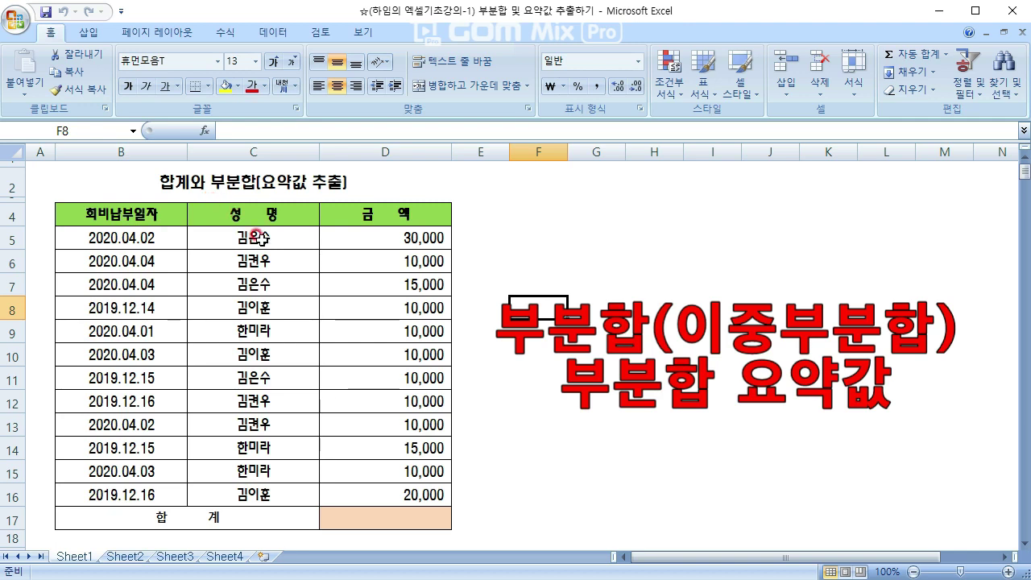
Total the amounts D5:D16 in cell D17 with AutoSum, and undo the entry.
click(389, 517)
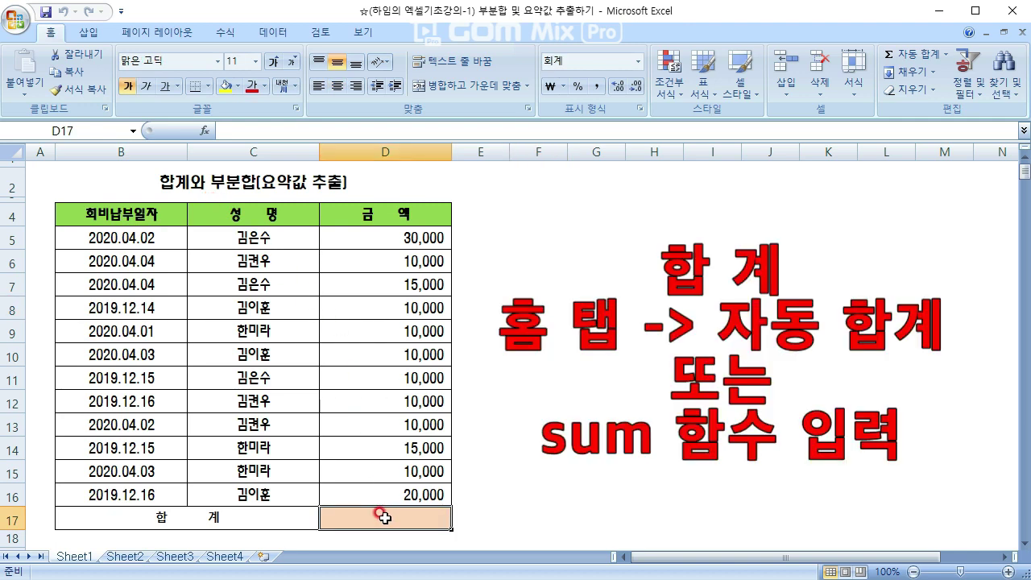
click(895, 54)
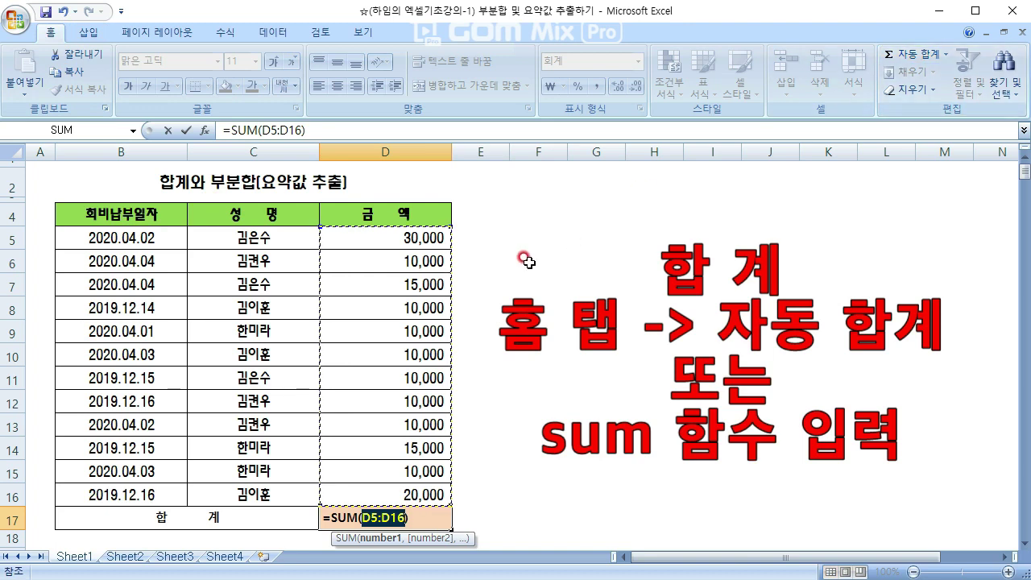
key(Return)
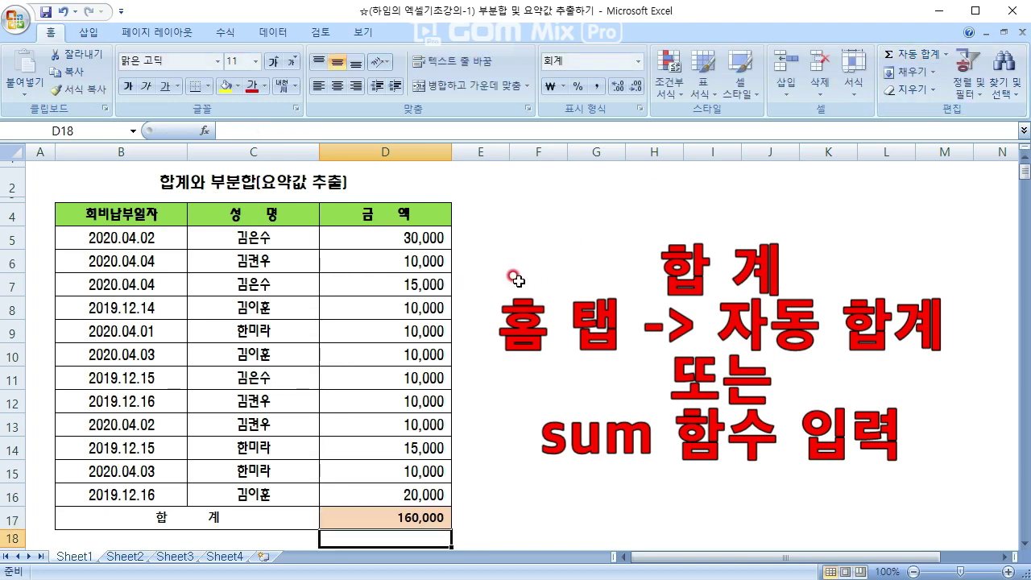
key(ctrl+z)
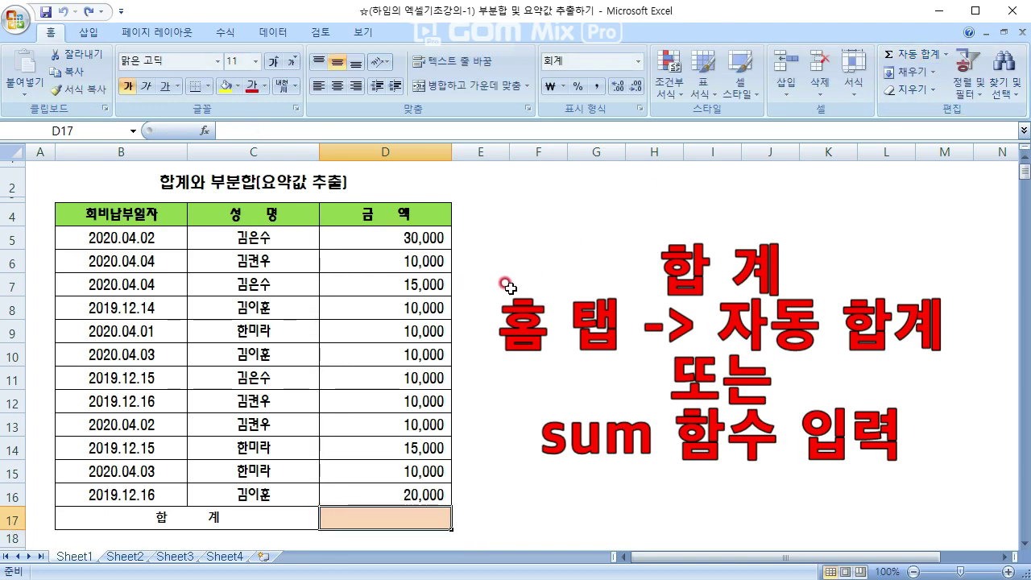
Enter the formula =sum(D5:D16) in total cell D17, and clear the cell again.
text(=su)
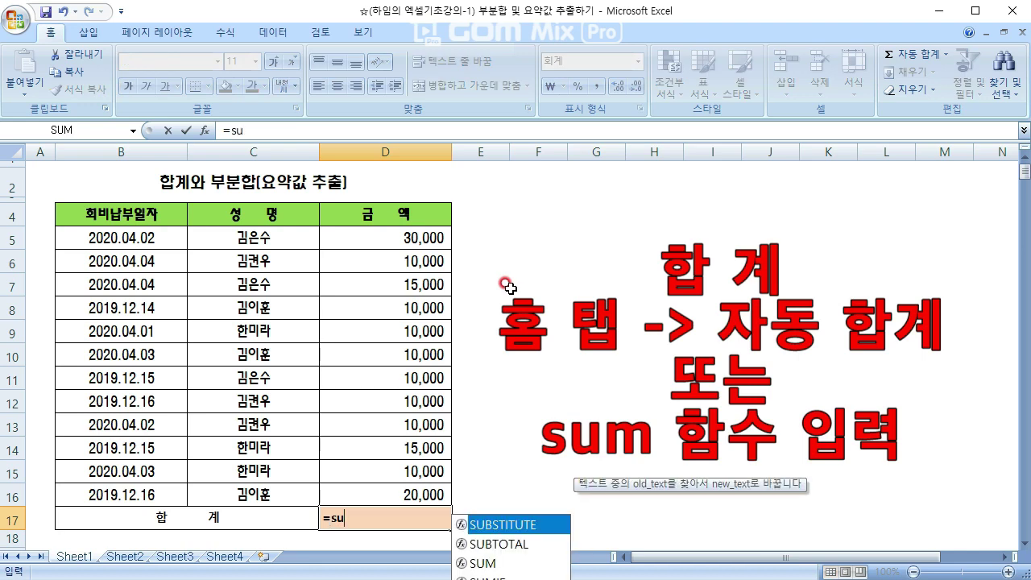
text(m()
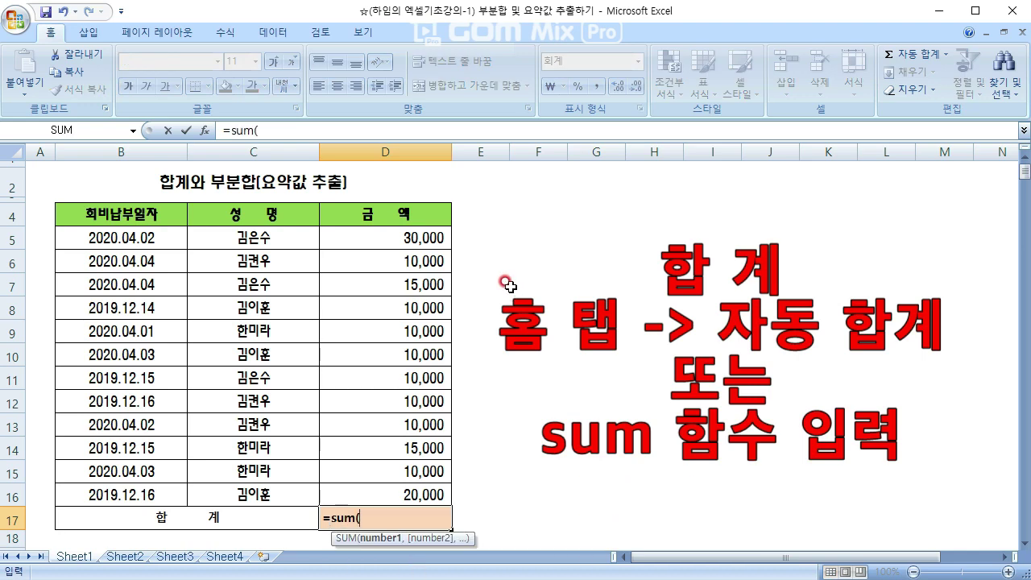
drag(399, 241, 394, 488)
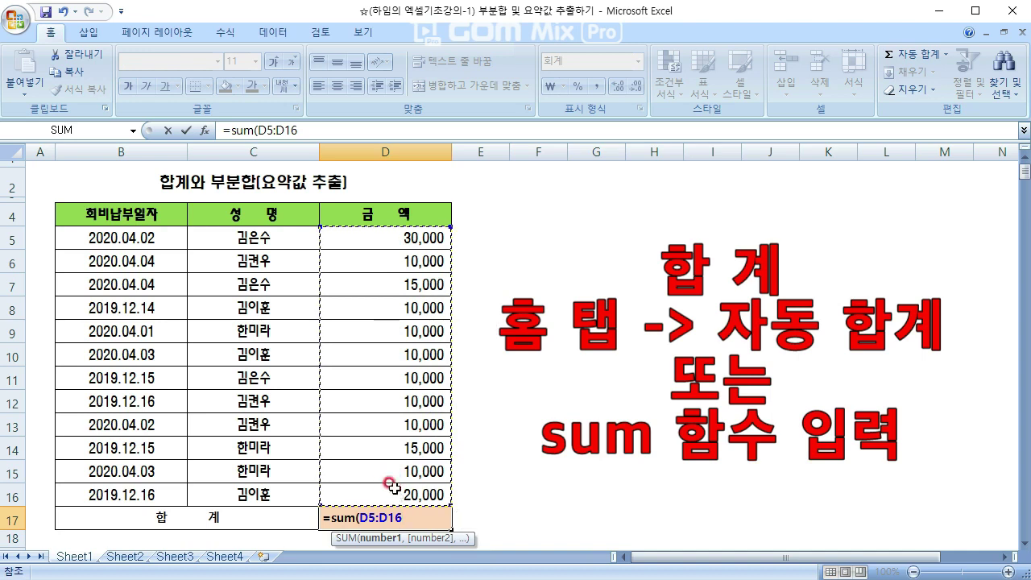
text())
key(Return)
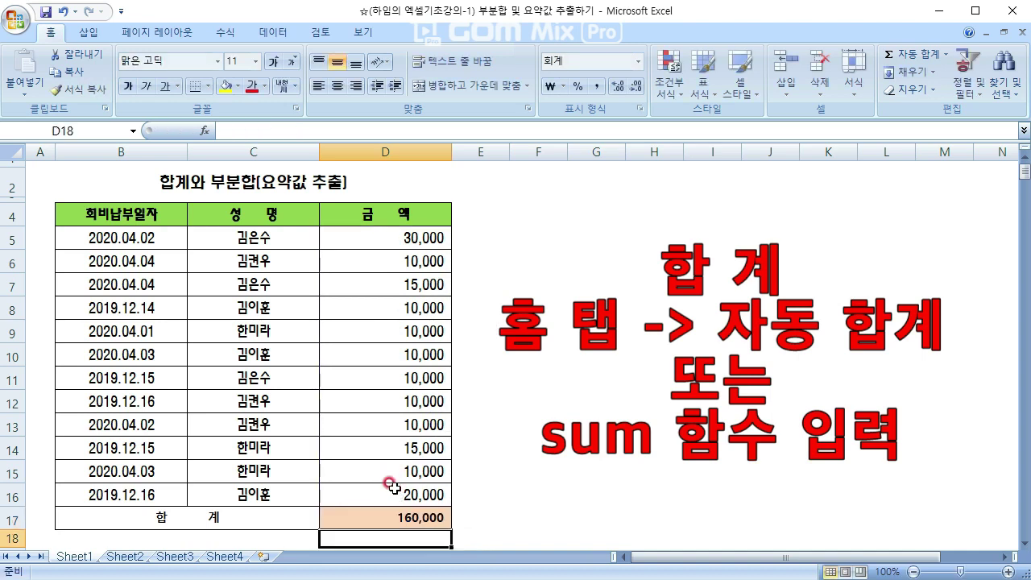
click(406, 516)
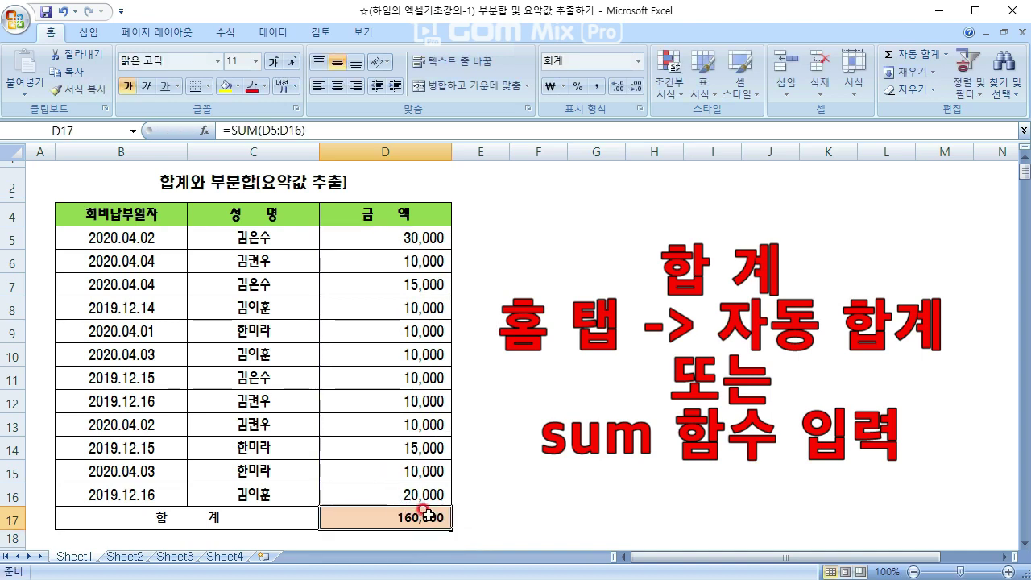
key(Delete)
Examine the 성 명 column for names that recur in different rows of the table.
click(338, 356)
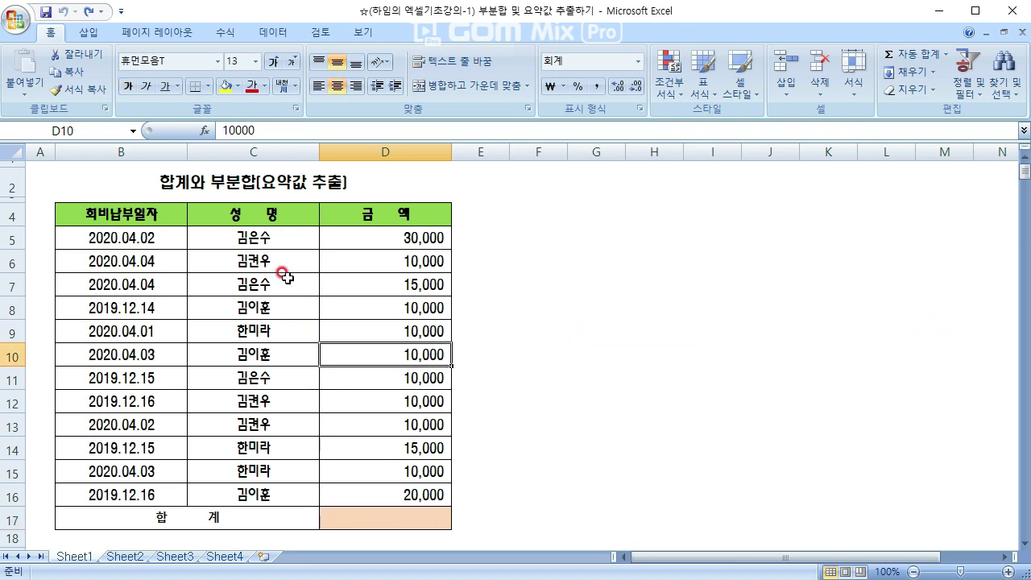
click(268, 237)
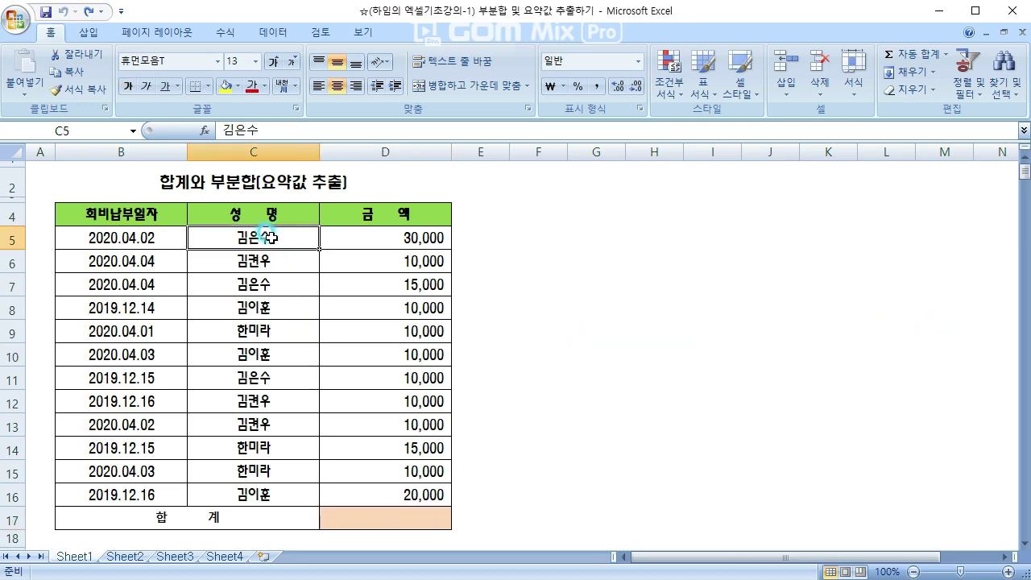
click(268, 280)
click(254, 377)
click(272, 264)
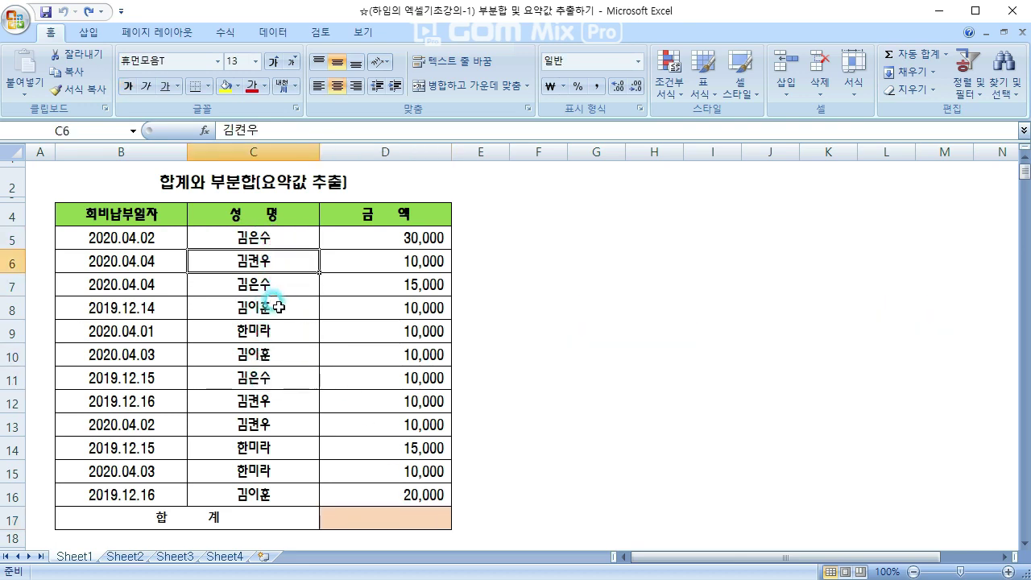
click(237, 400)
click(241, 422)
click(248, 447)
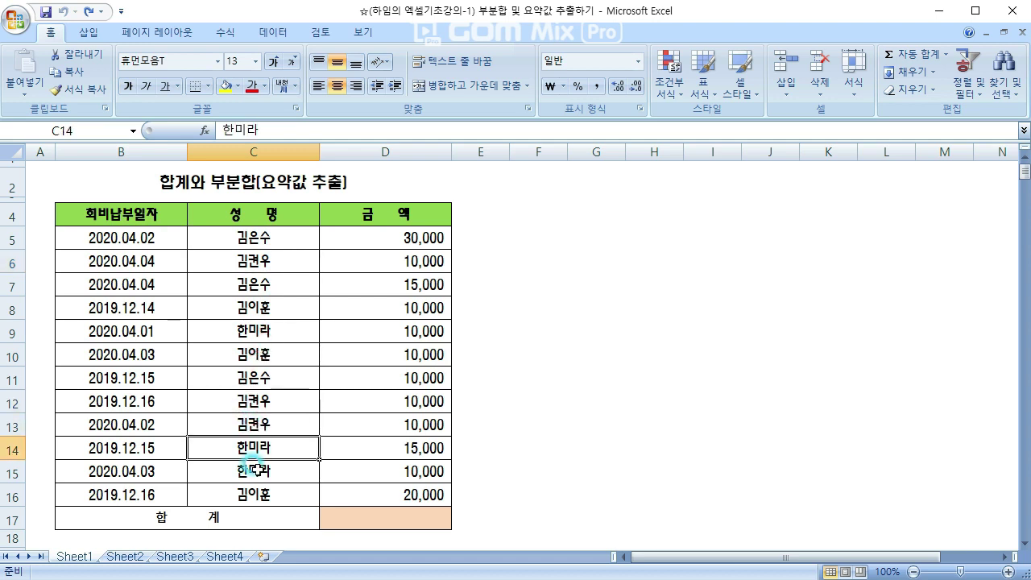
click(251, 467)
click(258, 334)
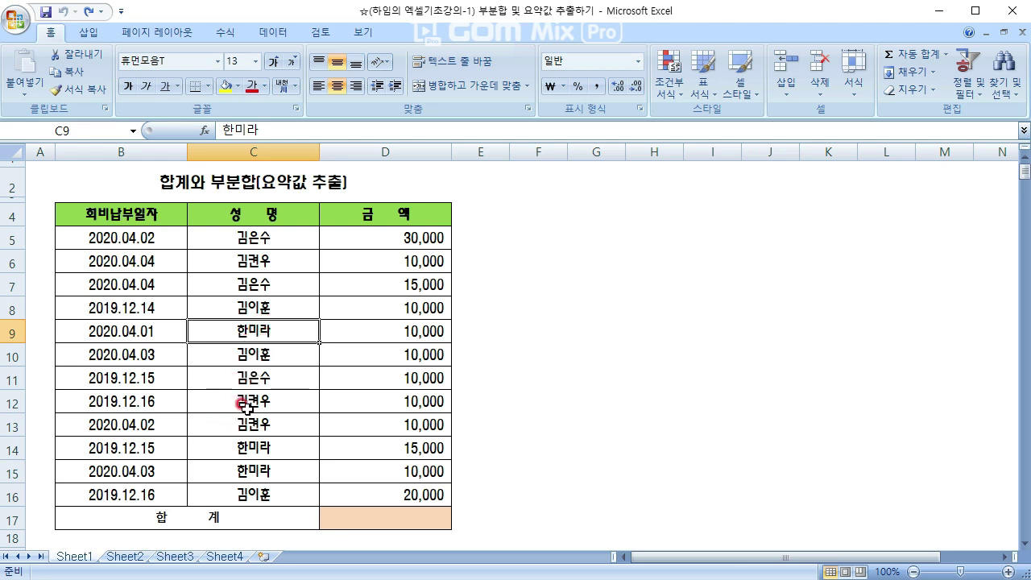
Try deleting the 합계 row at the end of the table, and undo the deletion.
click(172, 515)
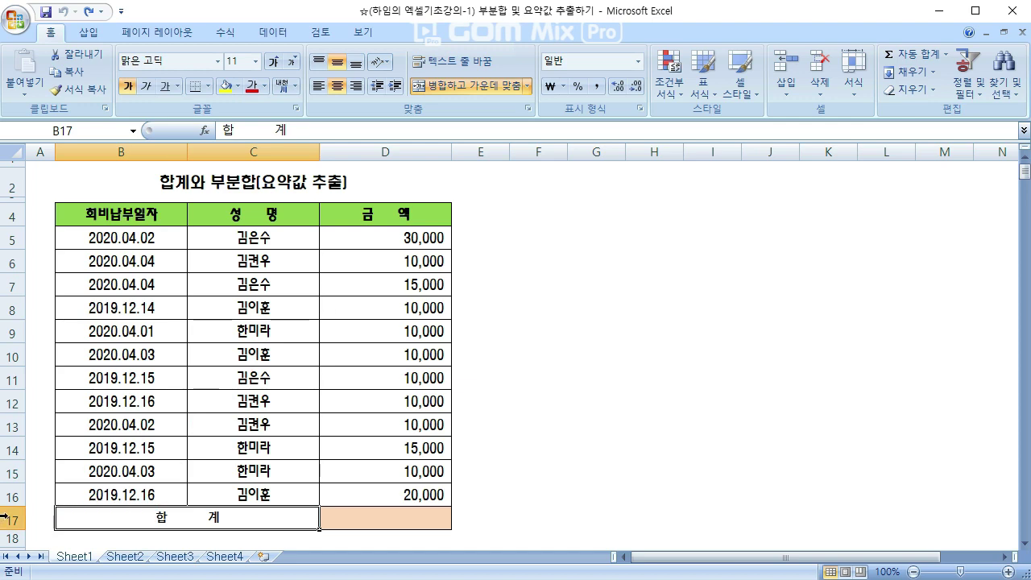
right_click(4, 516)
key(d)
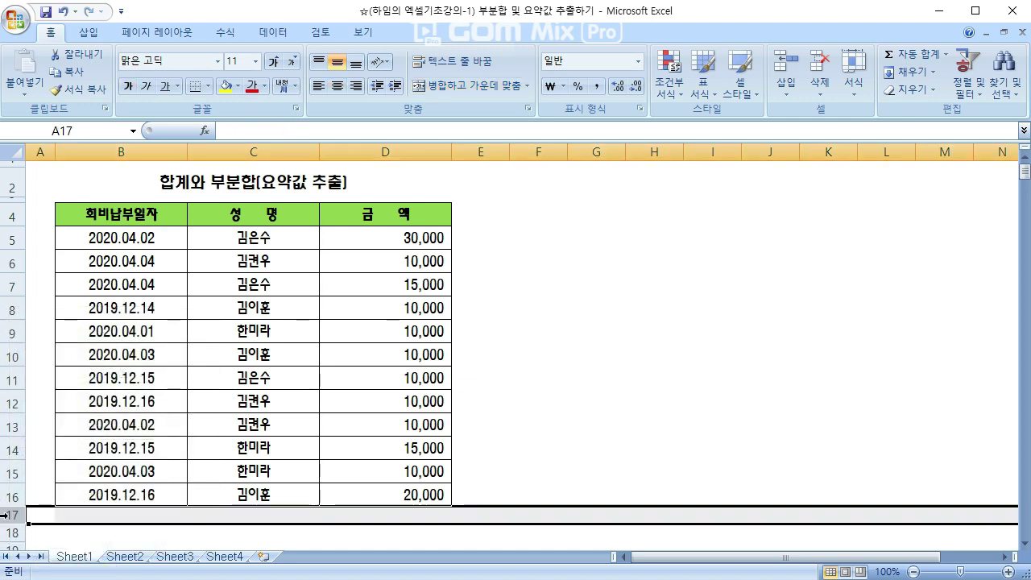
key(ctrl+z)
Delete the entire 합계 row 17 below the fee table.
right_click(8, 515)
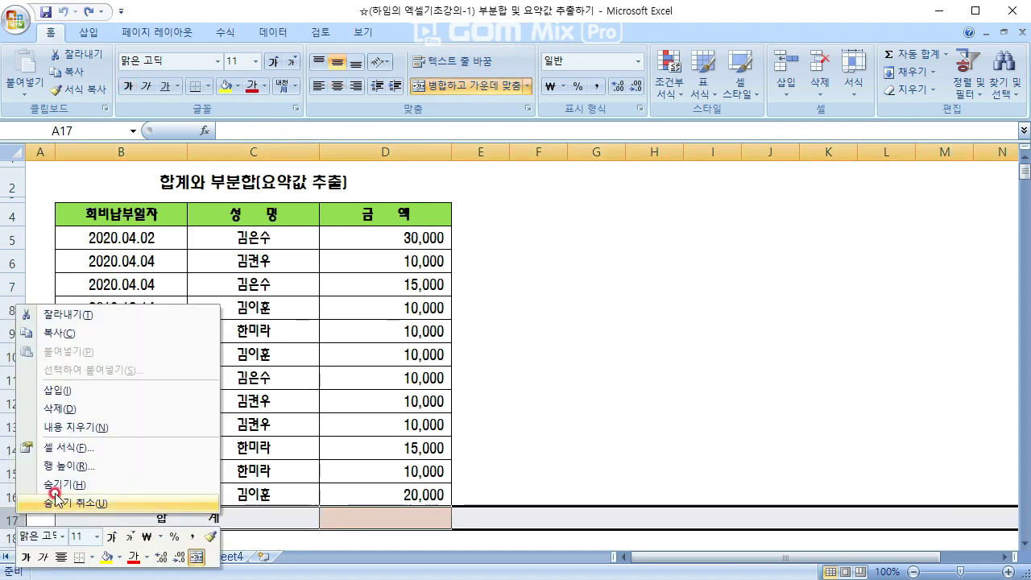
click(89, 407)
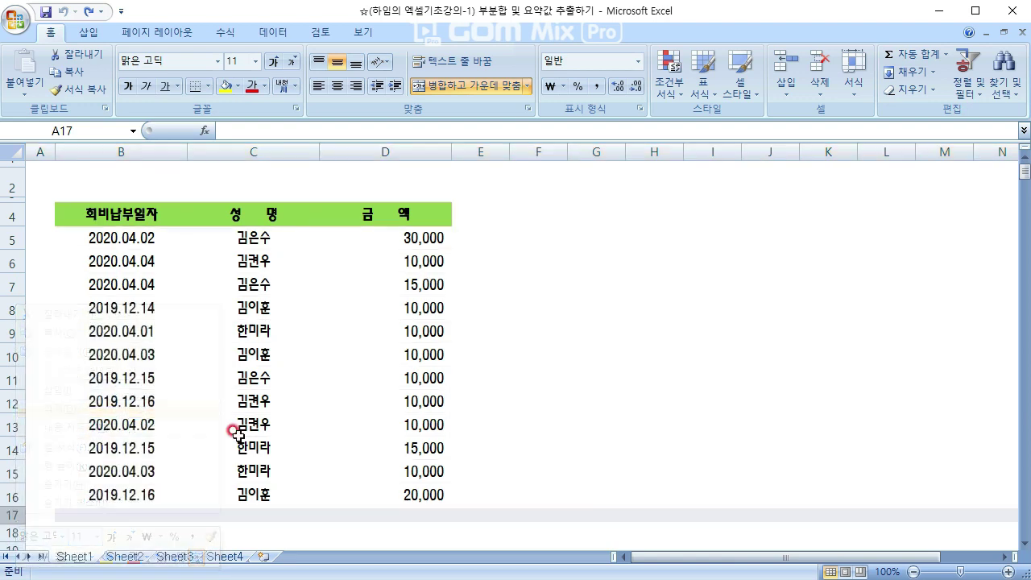
click(266, 443)
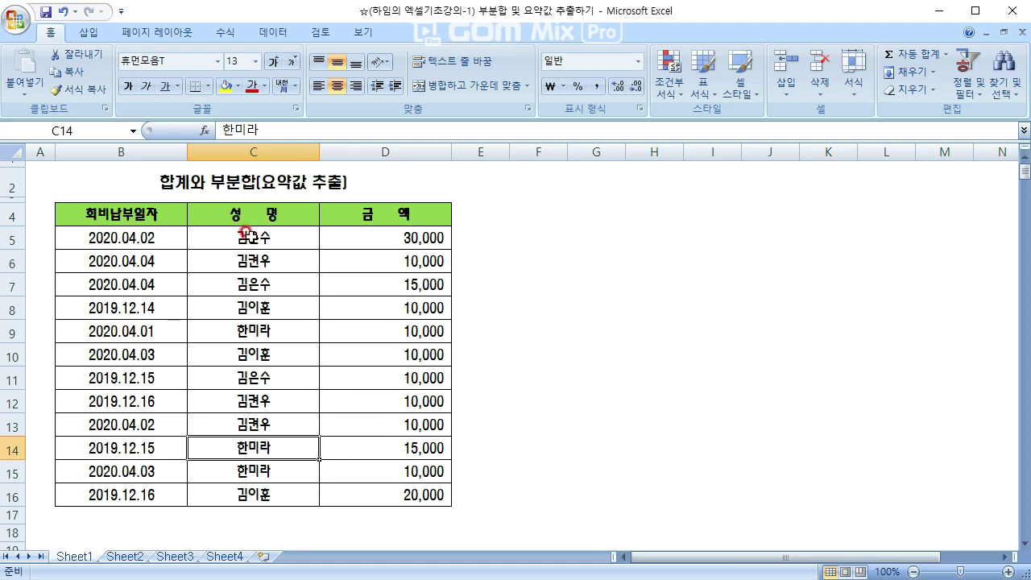
Check whether identical names are grouped together in the 성 명 column, C5:C16.
drag(250, 236, 253, 490)
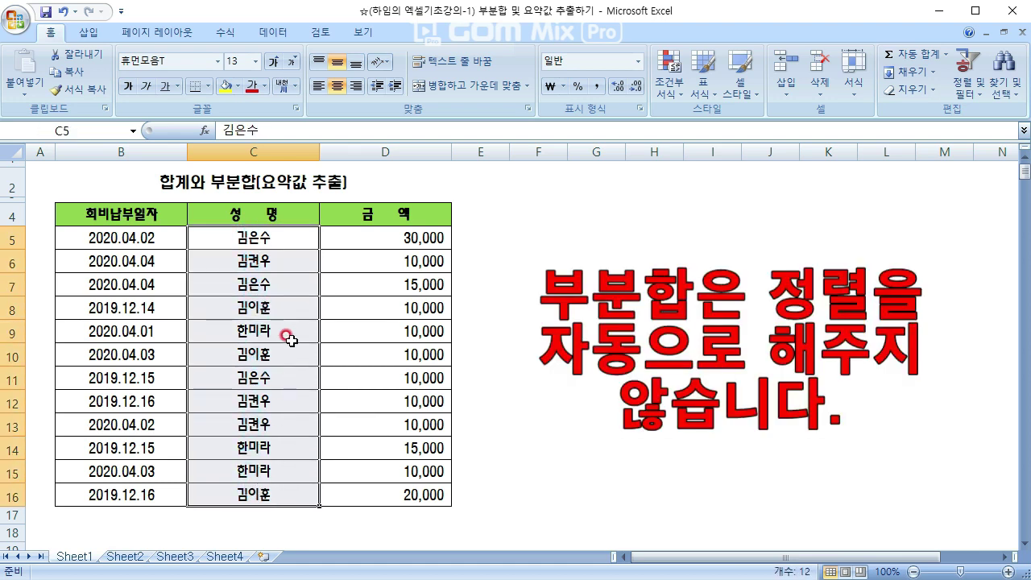
click(262, 238)
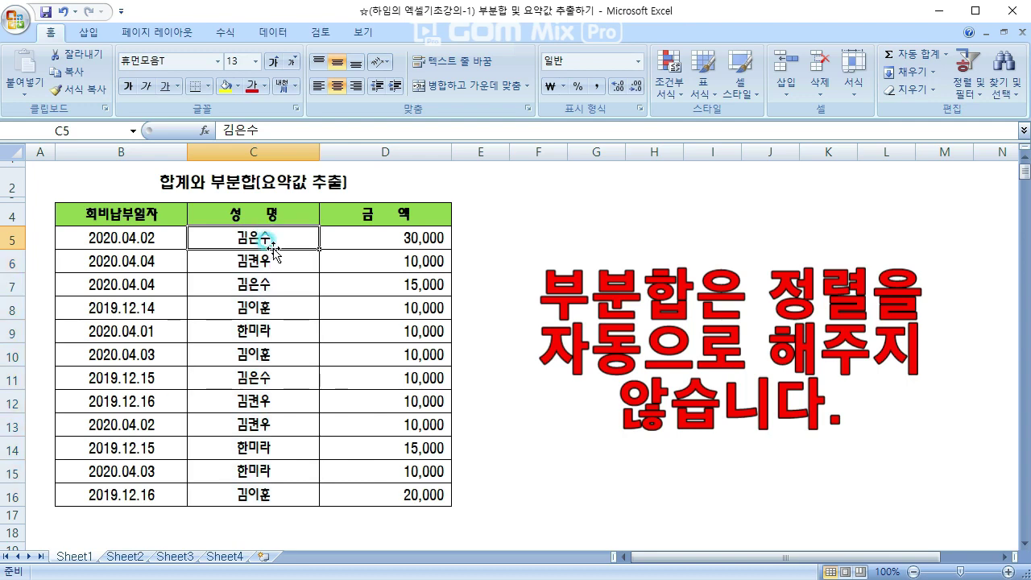
click(259, 286)
click(250, 381)
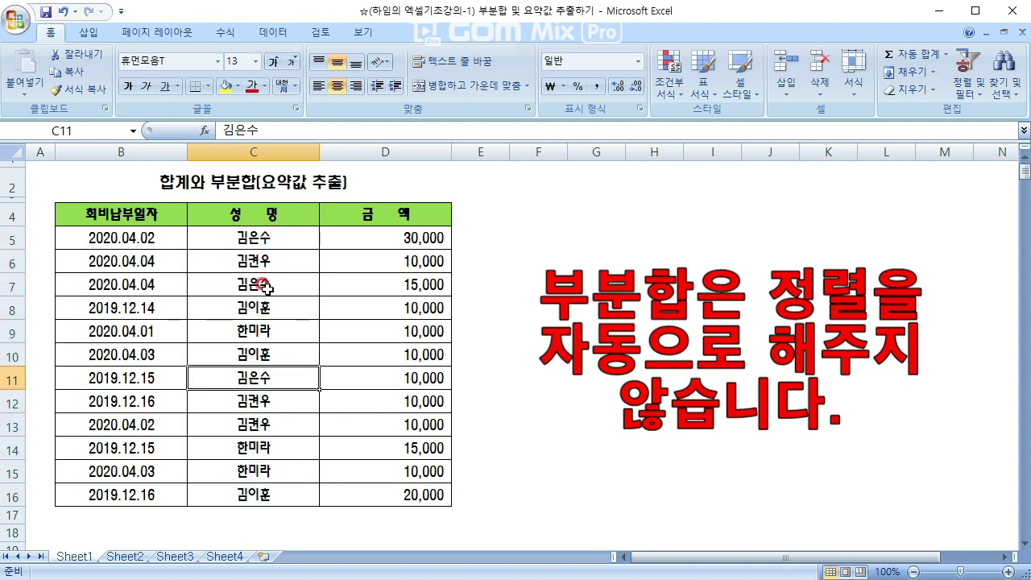
click(252, 261)
click(241, 417)
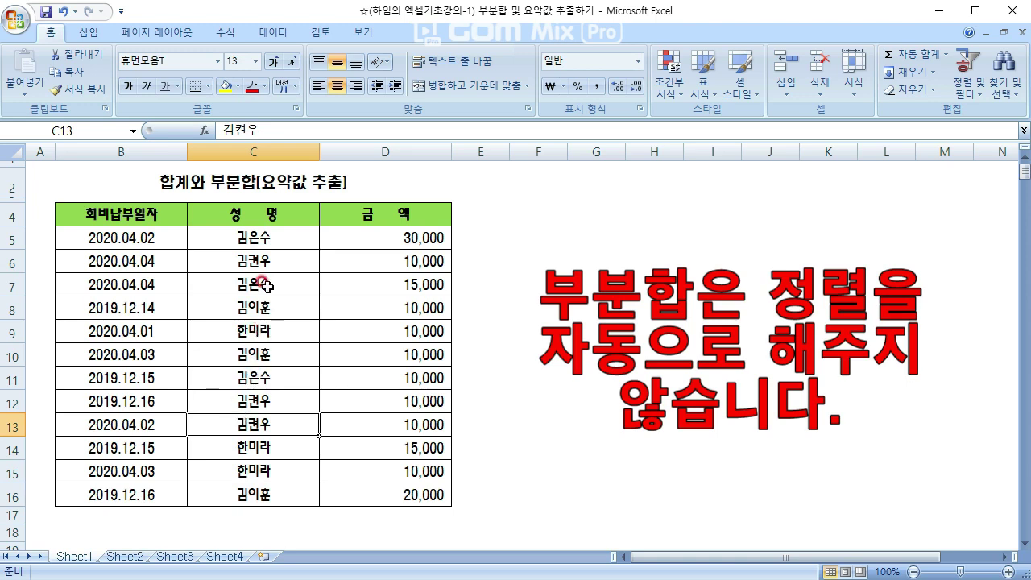
Insert subtotals into the unsorted table, grouped by 성 명, using the 합계 function on 금 액.
click(255, 244)
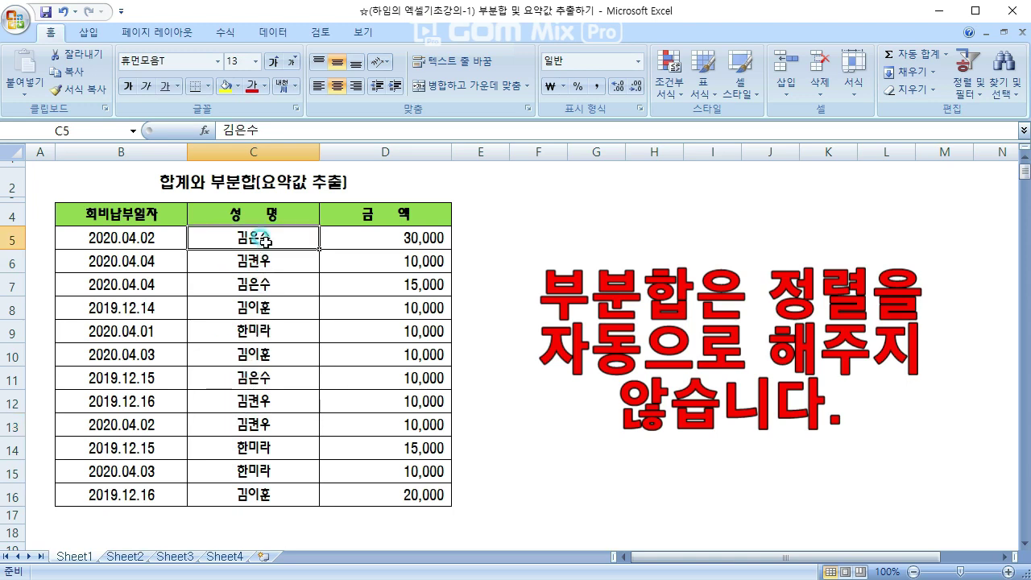
click(276, 34)
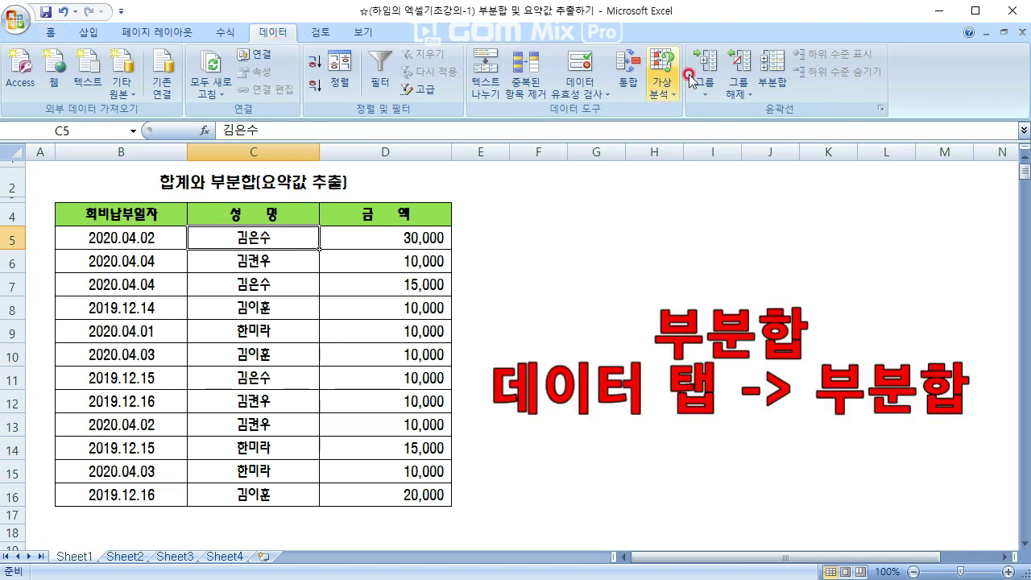
click(774, 76)
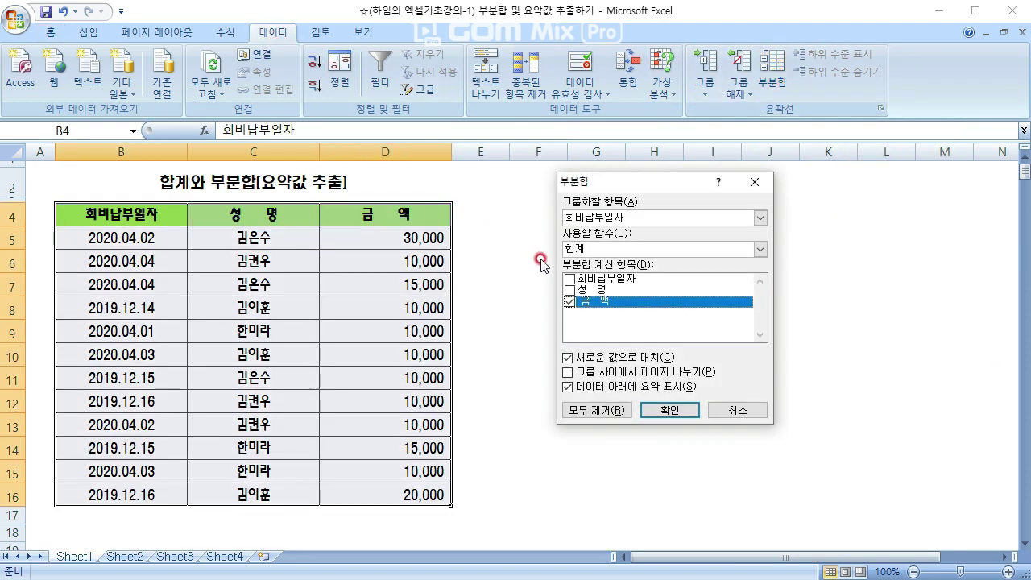
click(617, 216)
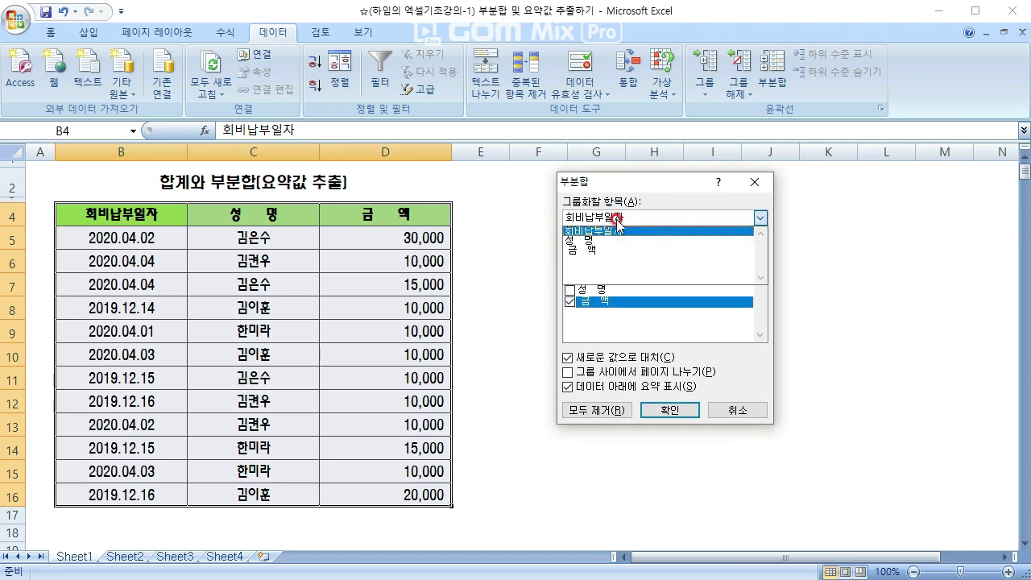
click(599, 239)
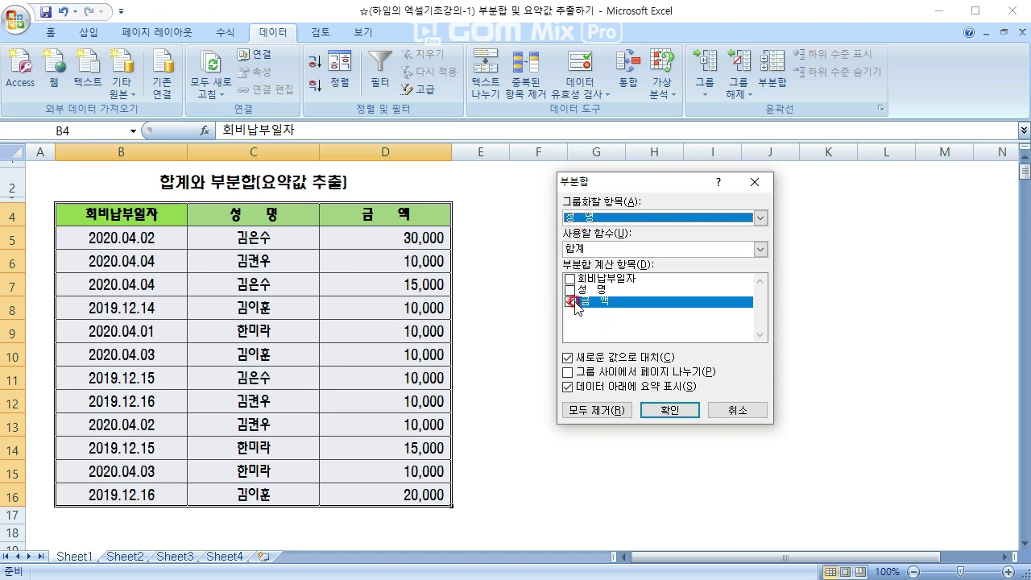
click(657, 412)
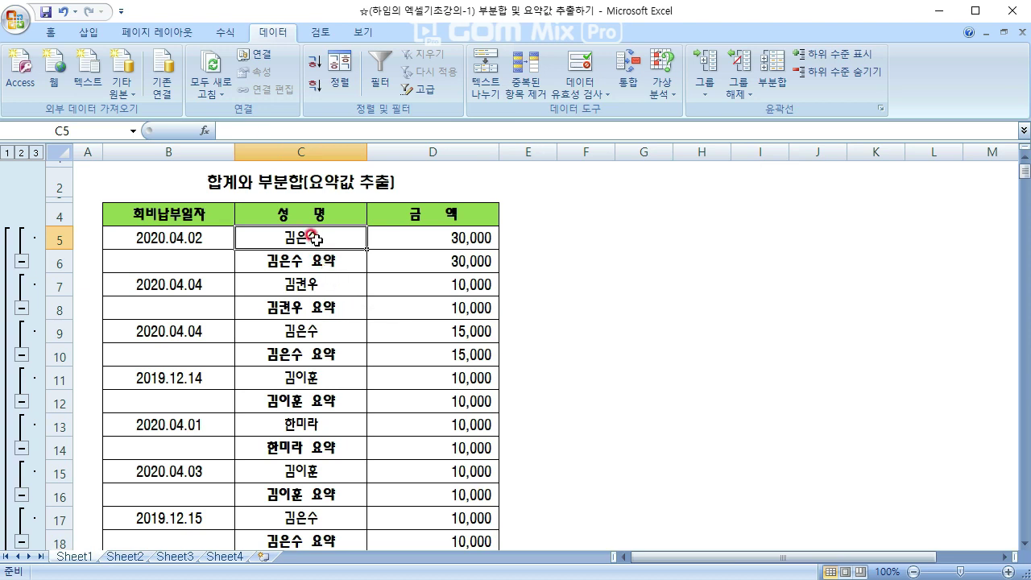
Examine the 요약 rows and their subtotal formulas for the name that recurs in rows 6, 10 and 18.
click(479, 259)
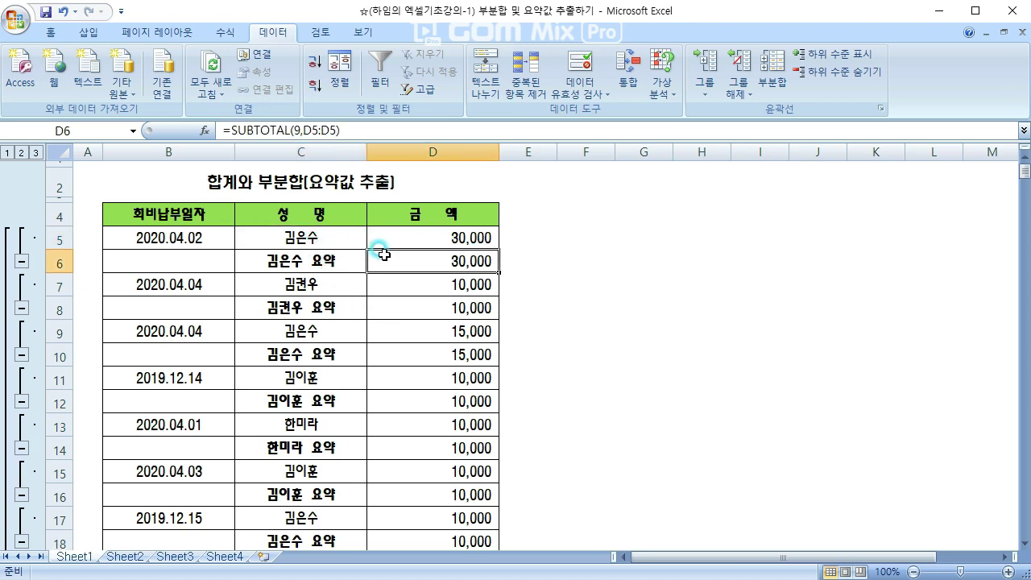
click(301, 346)
click(474, 351)
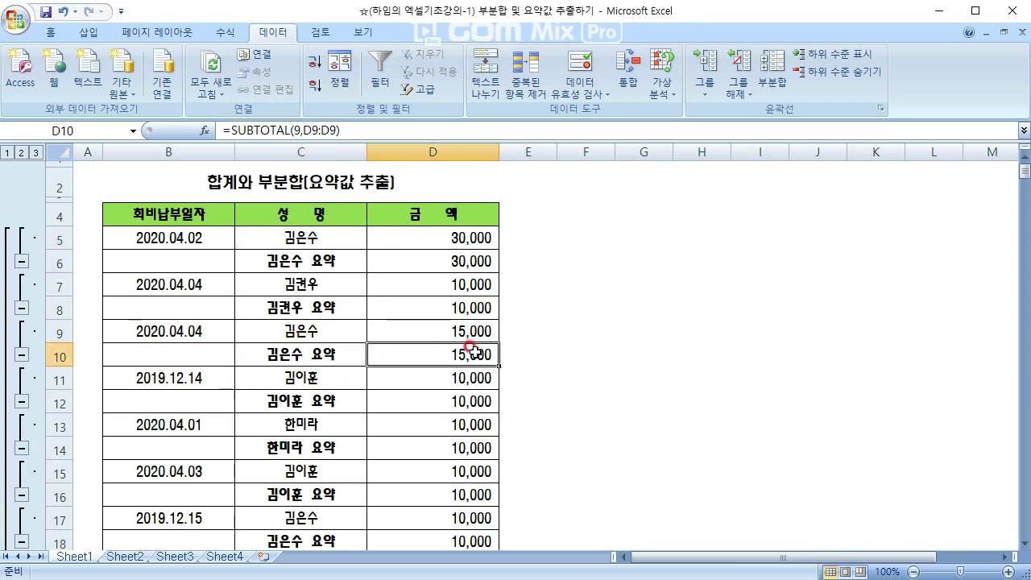
scroll(325, 474, down, 1)
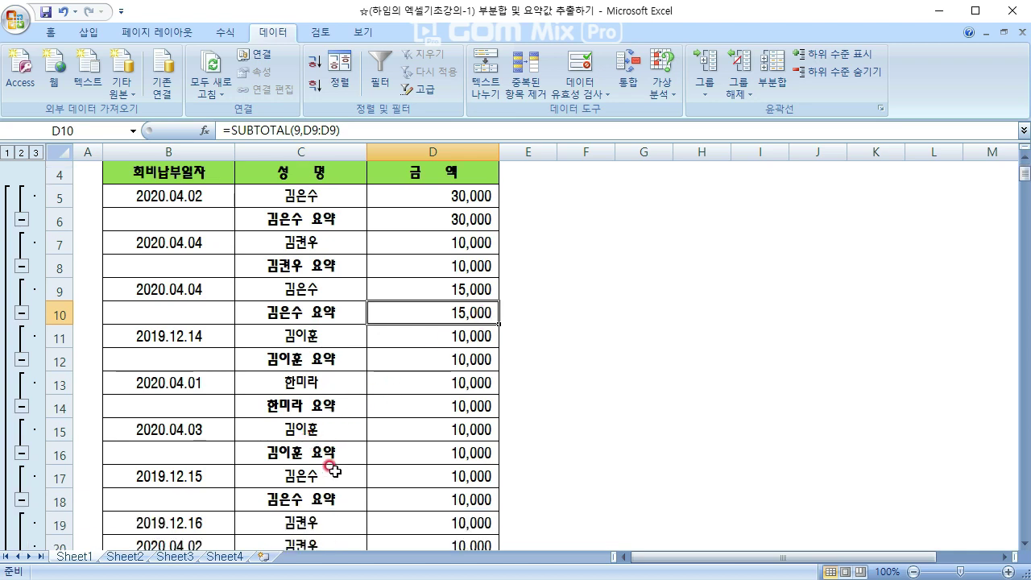
scroll(330, 472, down, 1)
click(326, 426)
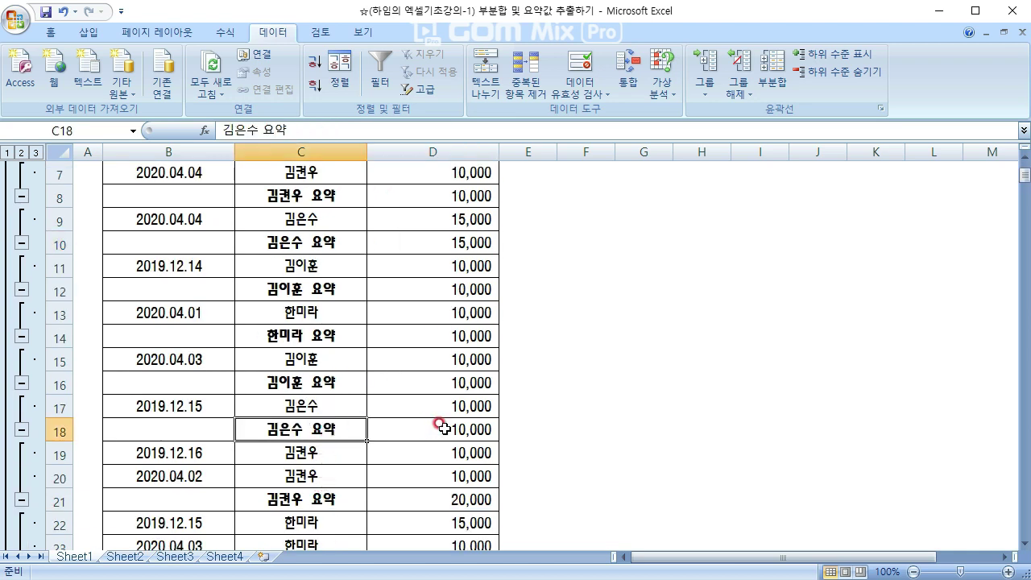
click(379, 428)
scroll(444, 428, up, 2)
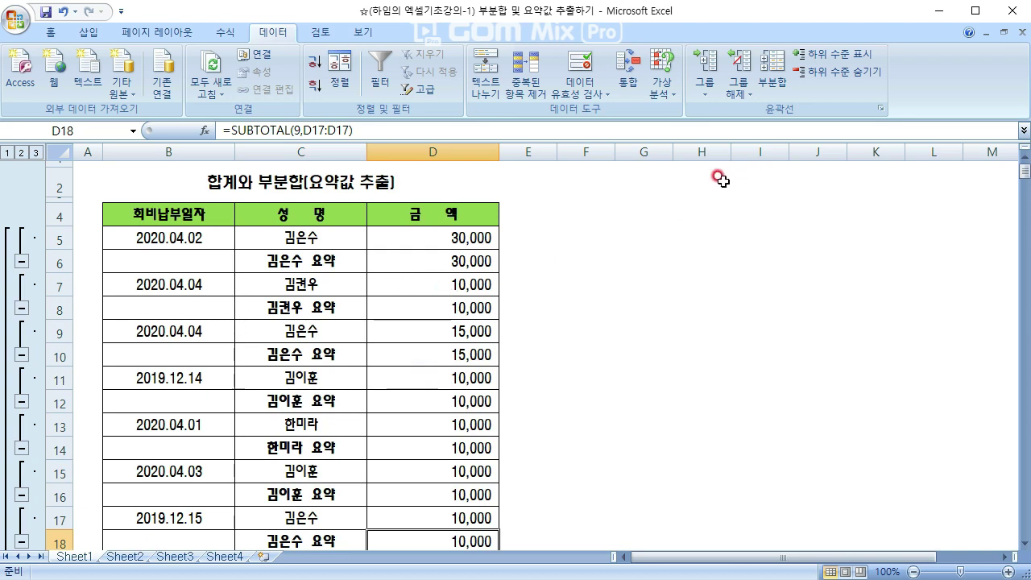
Undo the subtotals and select the first name in the 성 명 column, cell C5.
key(ctrl+z)
click(253, 199)
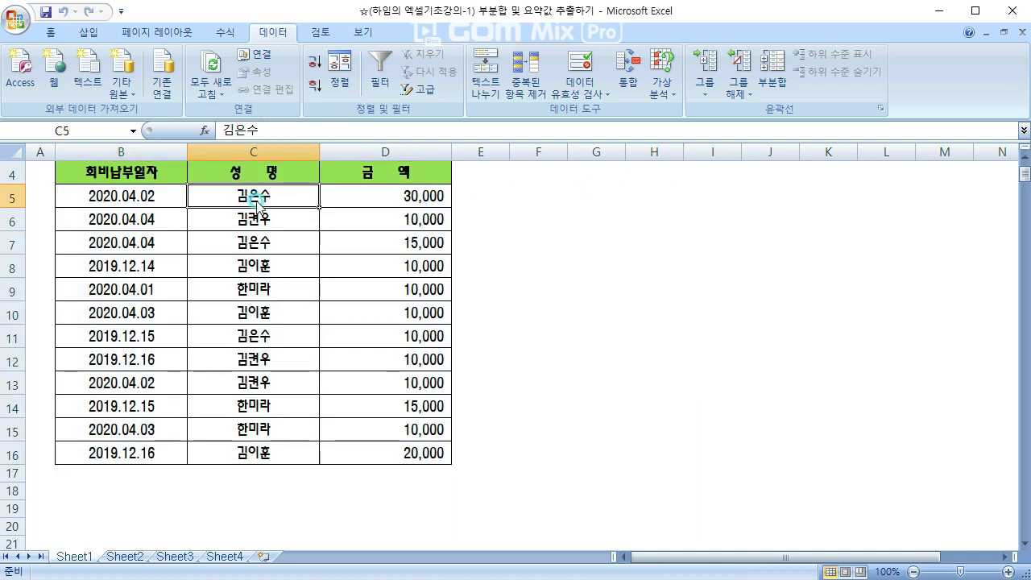
Sort the fee table in ascending order by 성 명 and check that identical names are grouped together.
scroll(265, 205, up, 1)
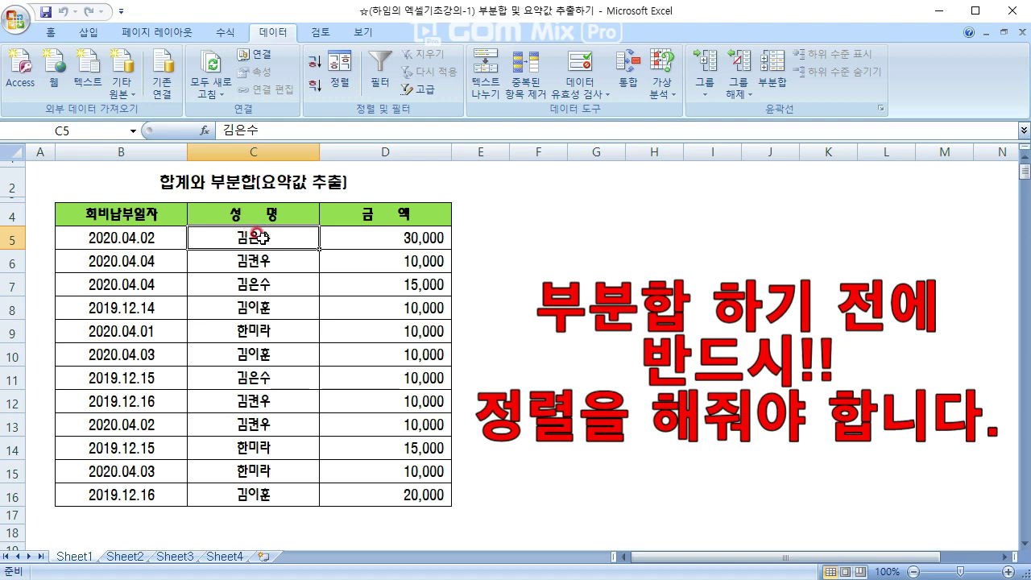
click(326, 66)
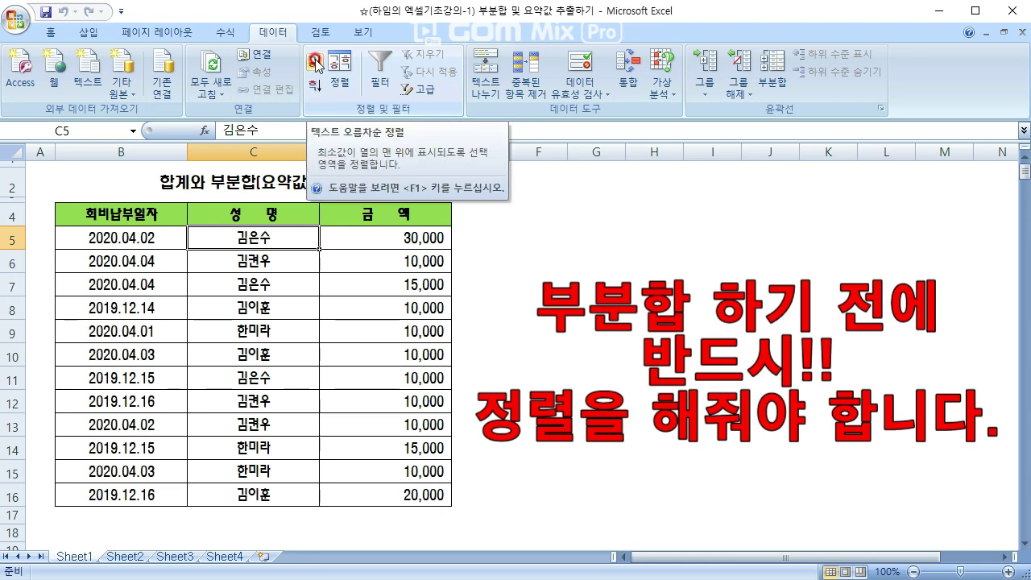
click(316, 65)
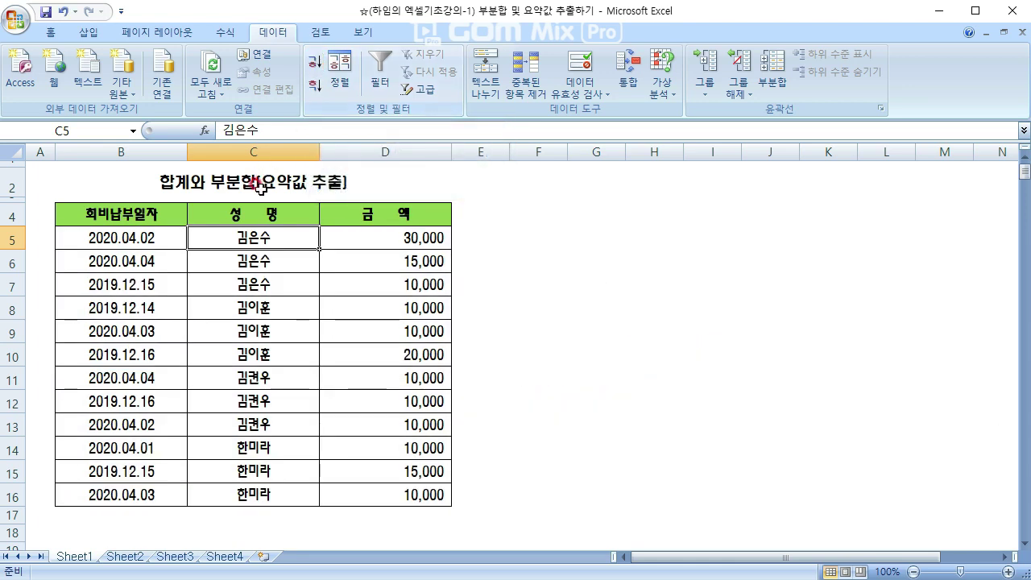
drag(246, 235, 245, 256)
drag(246, 308, 252, 351)
click(239, 232)
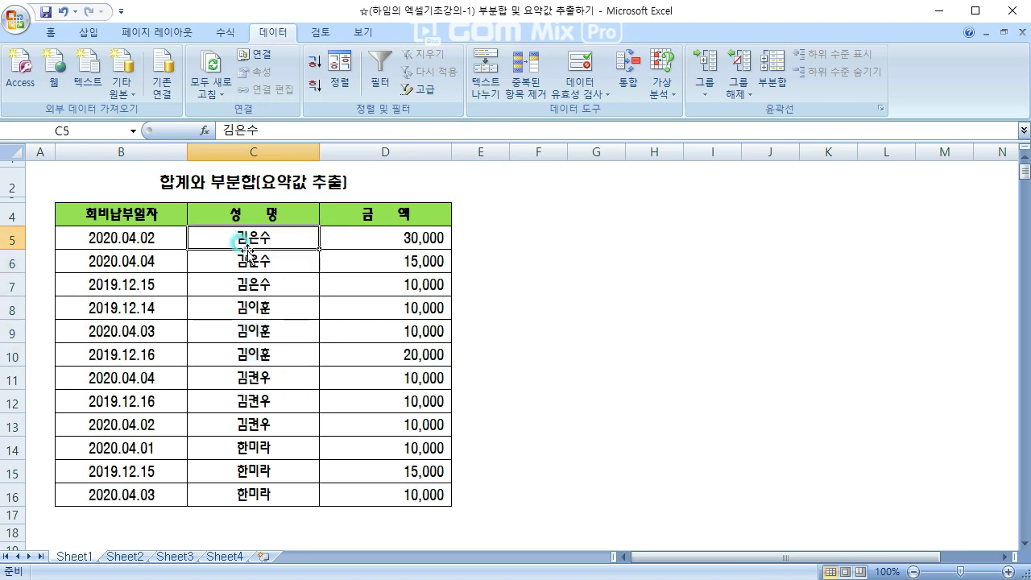
Insert subtotals into the sorted table, grouped by 성 명, using the 합계 function on 금 액.
click(775, 76)
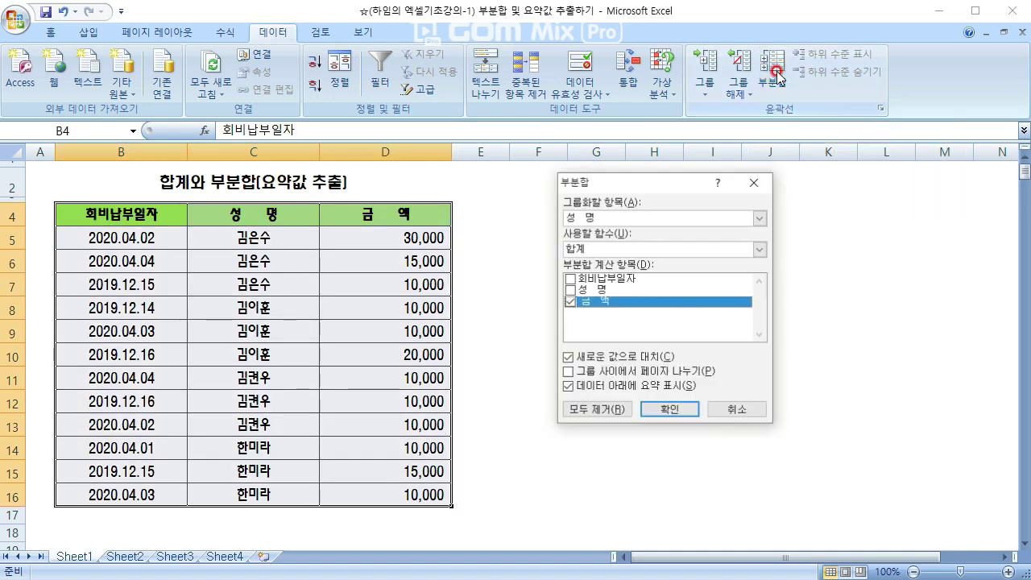
drag(617, 166, 525, 194)
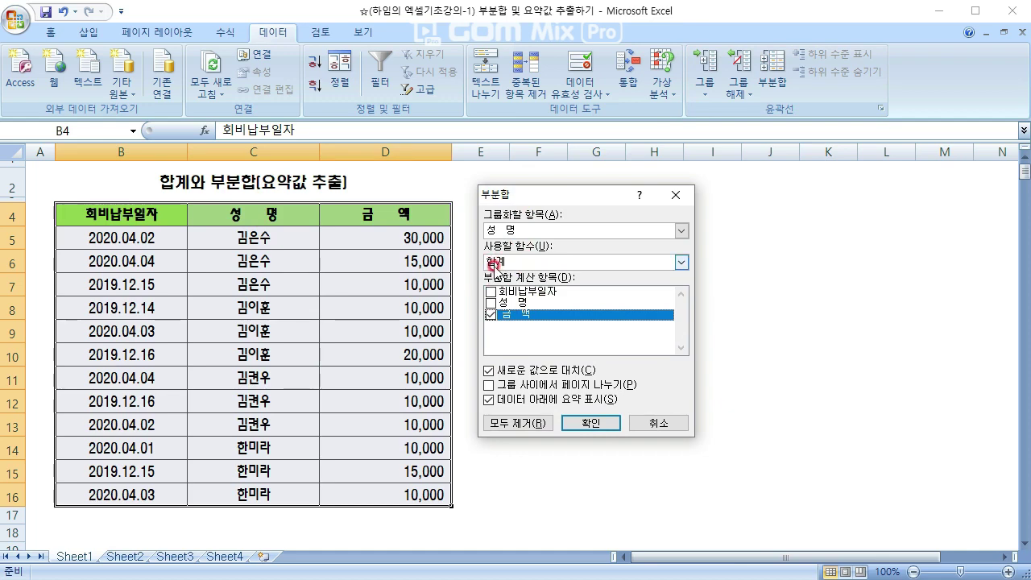
click(592, 420)
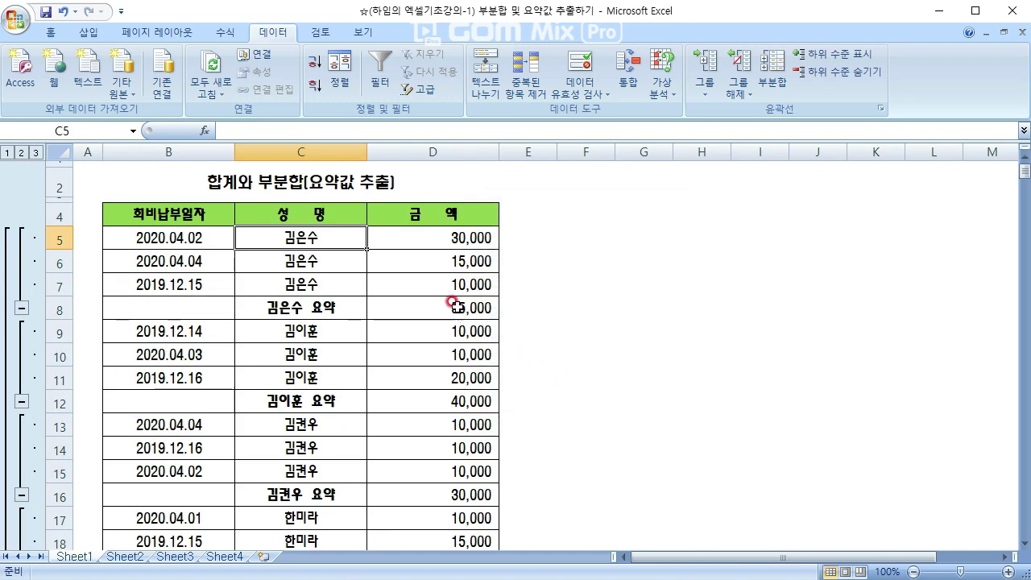
Collapse the subtotal outline to level 2, try level 1 for the grand total only, and return to level 2.
scroll(456, 307, down, 1)
scroll(417, 298, down, 1)
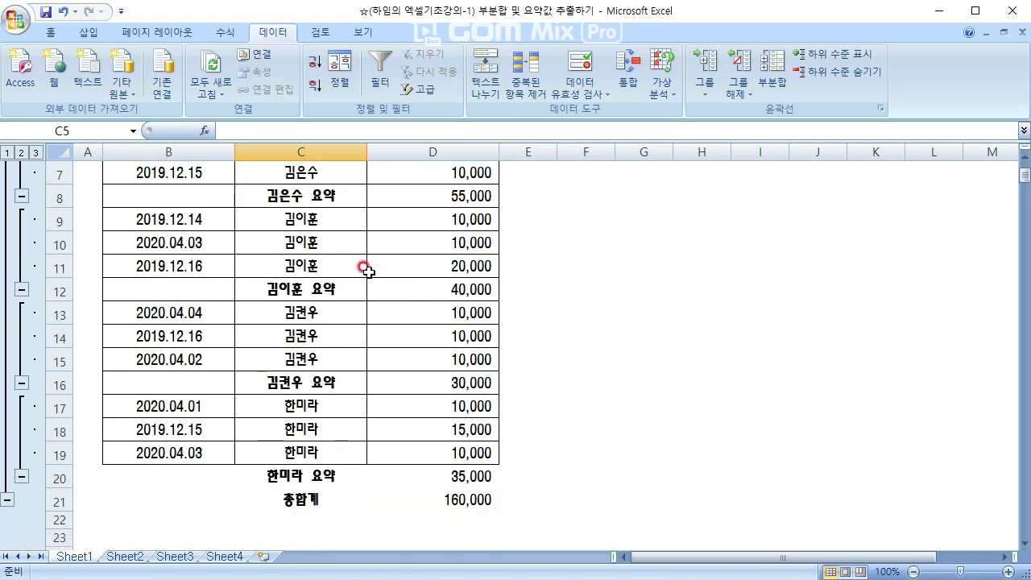
scroll(374, 269, up, 2)
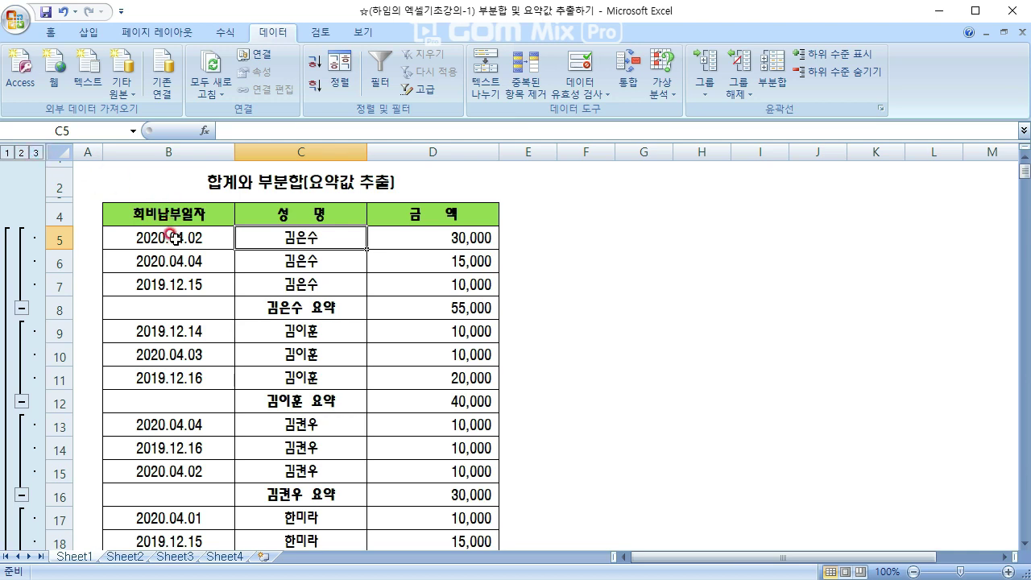
scroll(173, 221, down, 2)
scroll(234, 302, up, 2)
click(20, 152)
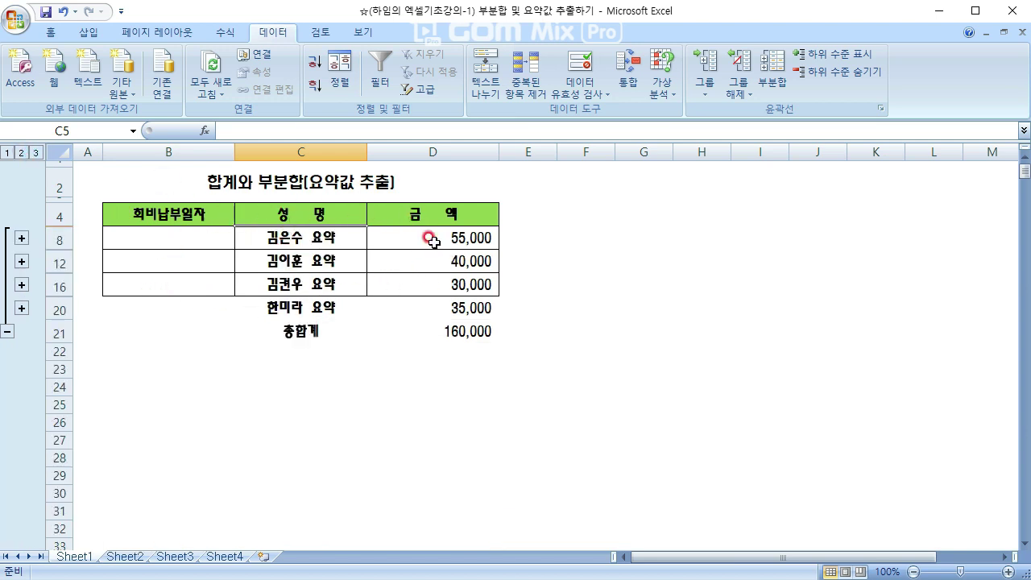
click(7, 152)
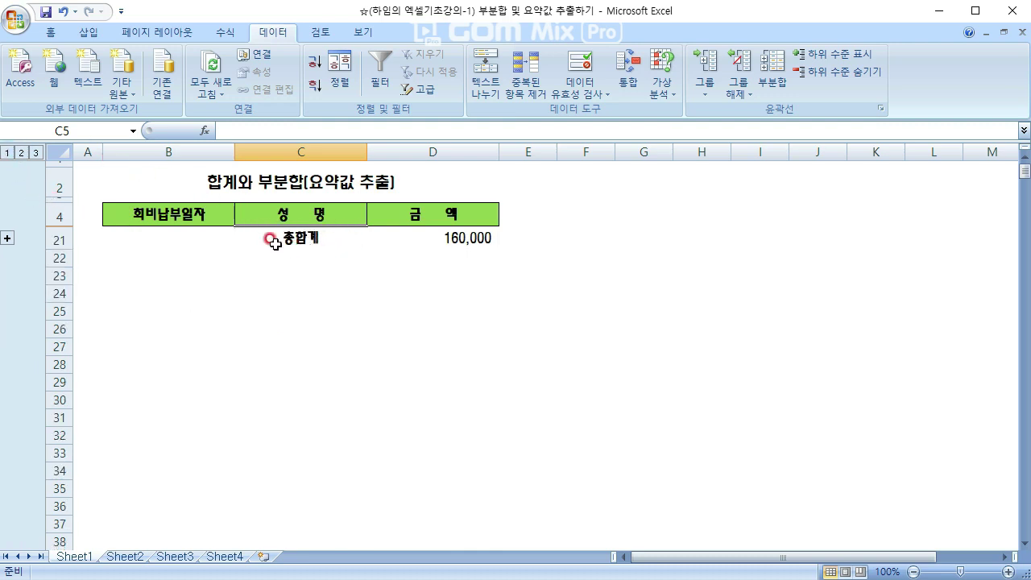
click(21, 153)
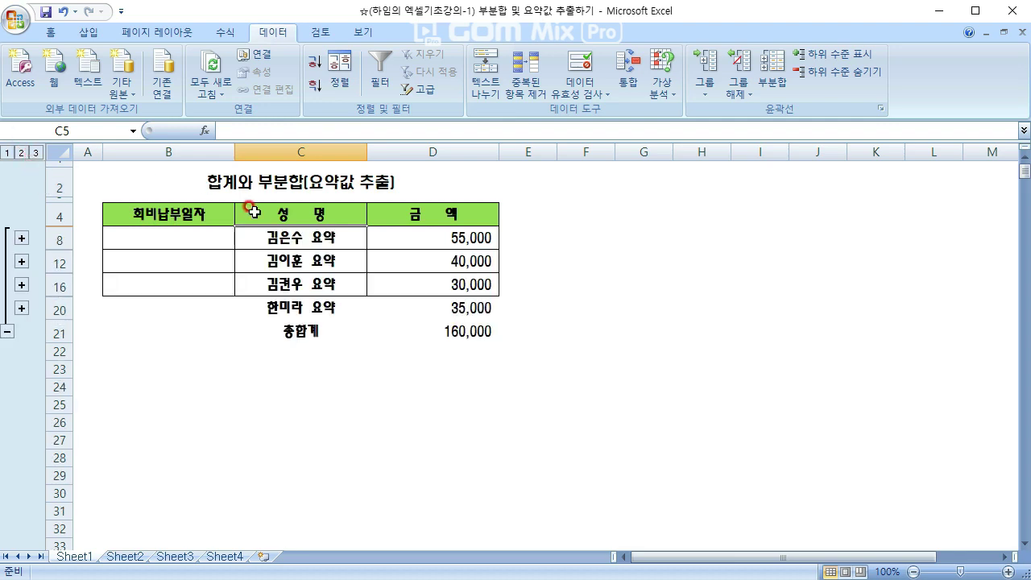
Examine each name's 요약 row and its 금 액 subtotal in rows 8, 12, 16 and 20.
drag(175, 216, 453, 322)
click(320, 236)
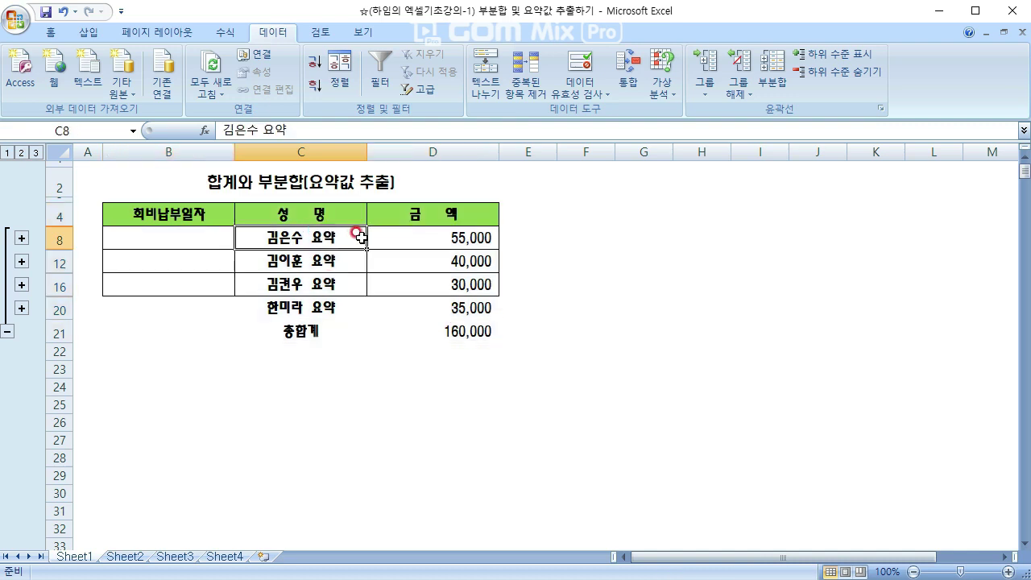
click(441, 230)
click(308, 260)
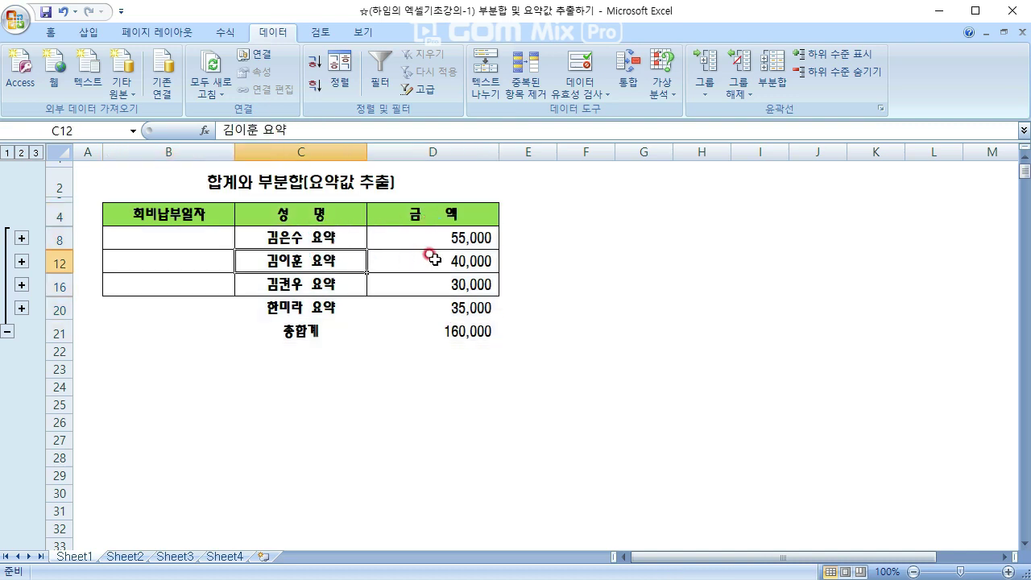
click(427, 256)
click(305, 286)
click(433, 283)
click(327, 304)
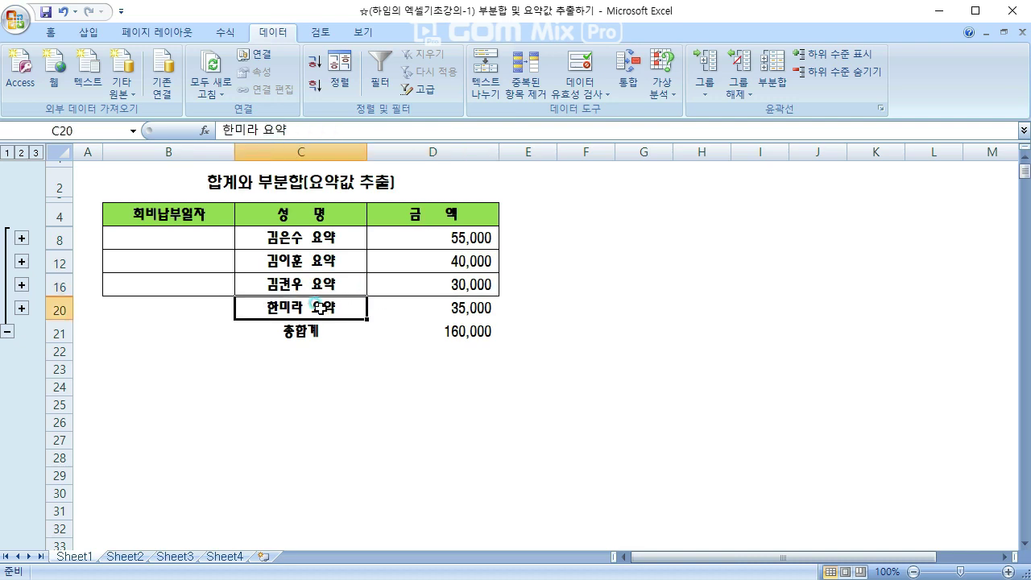
click(427, 303)
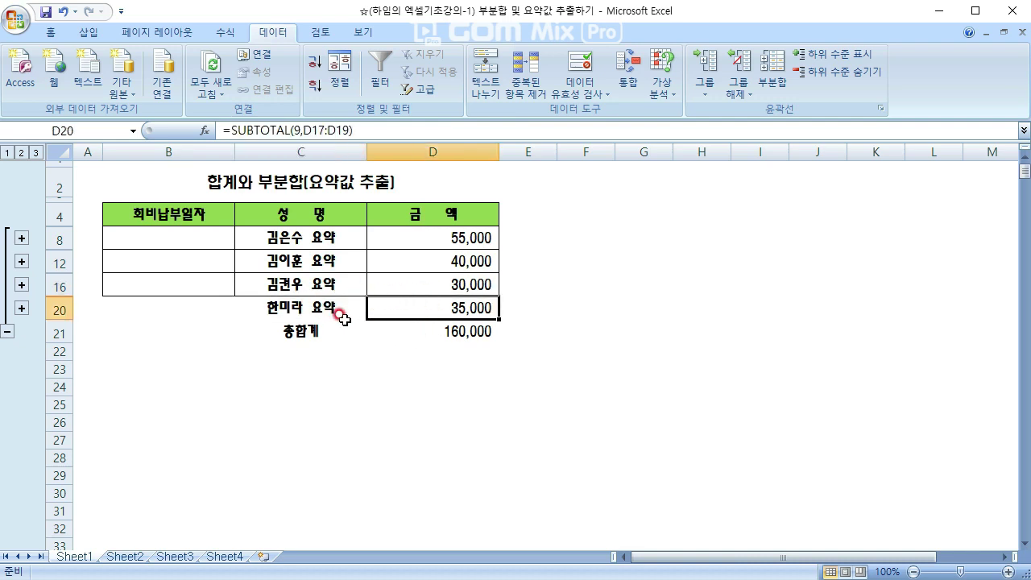
Examine the layout of the 회비 납부 내역 table, B4:E9, on Sheet2.
click(125, 557)
click(281, 395)
click(108, 269)
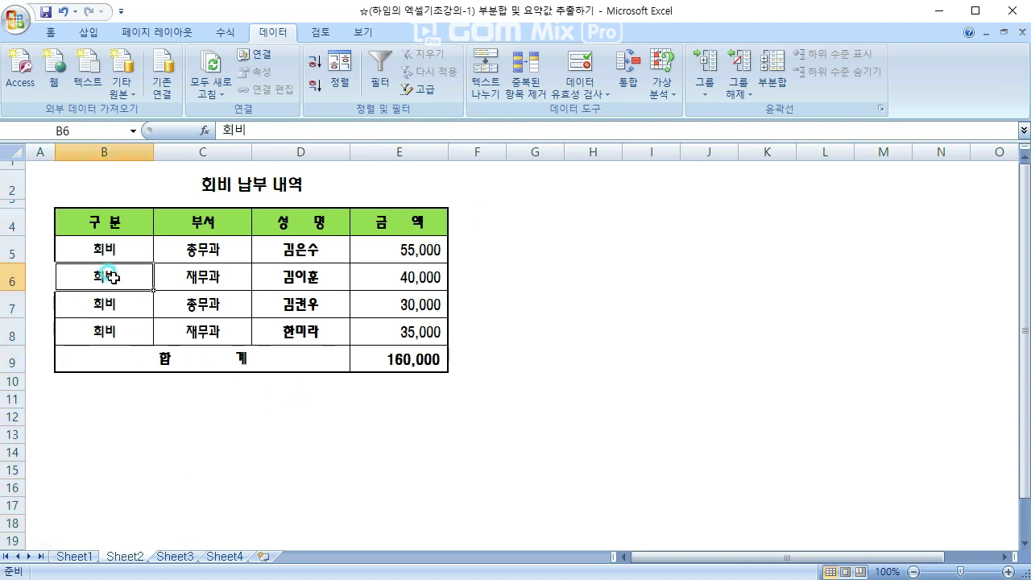
drag(121, 223, 424, 338)
drag(419, 359, 114, 229)
click(113, 230)
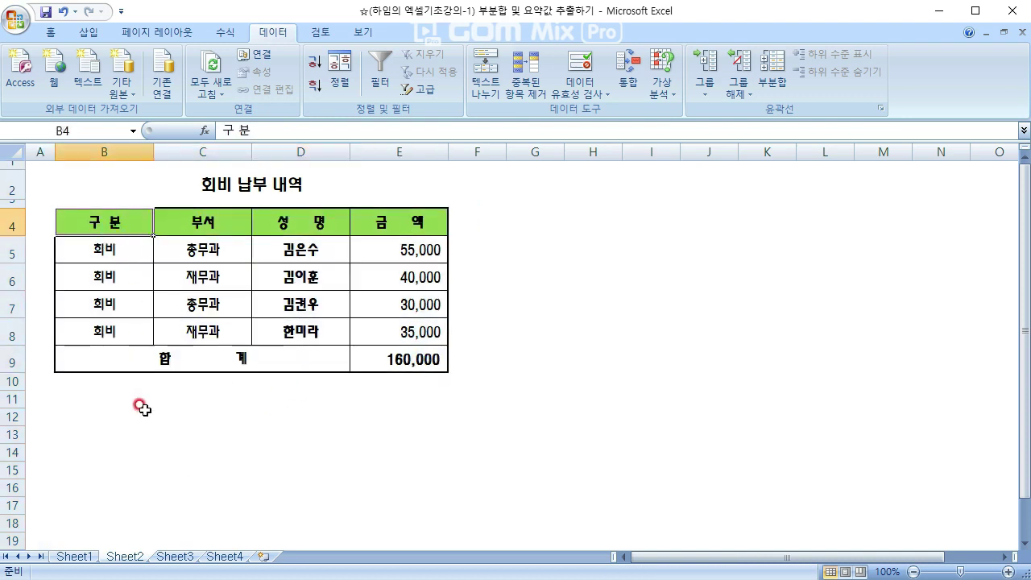
Copy the collapsed summary table B4:D21 on Sheet1 and paste it at cell F23.
click(80, 556)
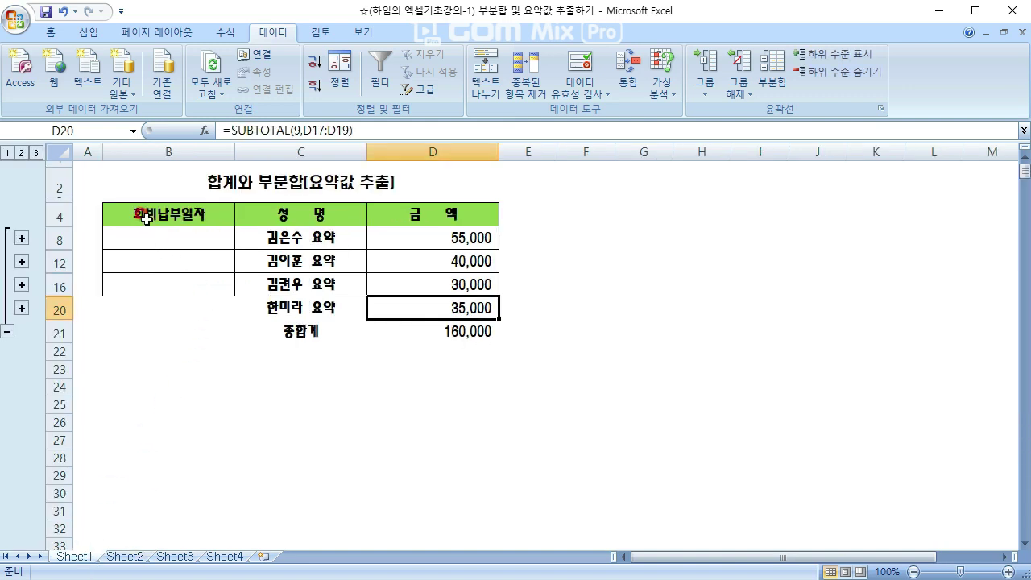
drag(146, 217, 462, 328)
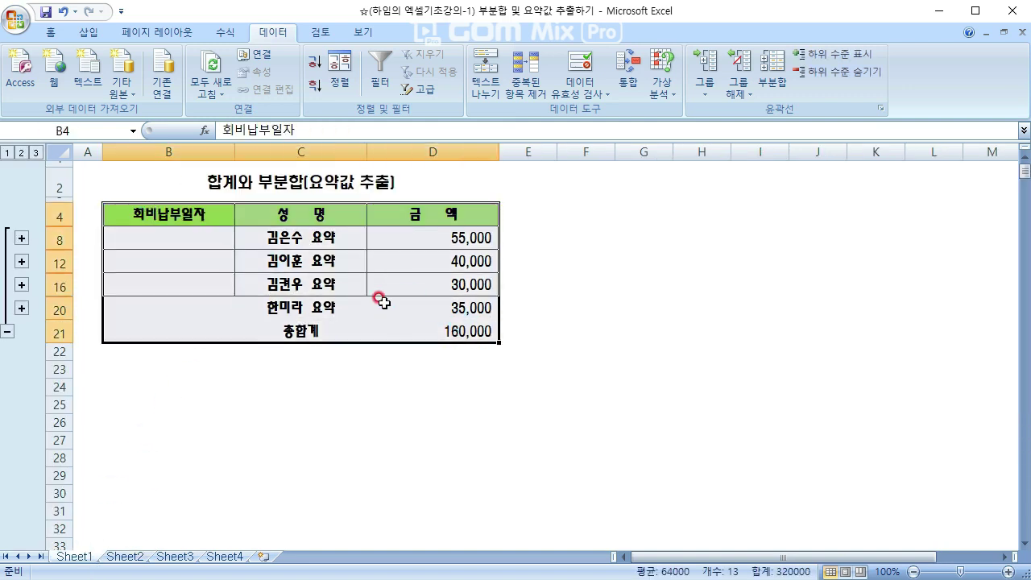
right_click(266, 234)
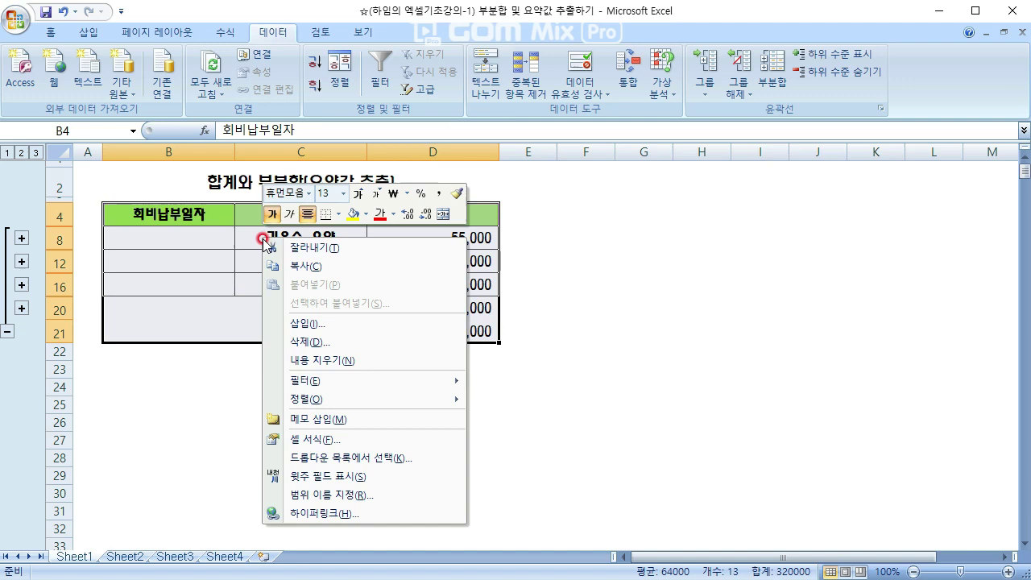
click(297, 267)
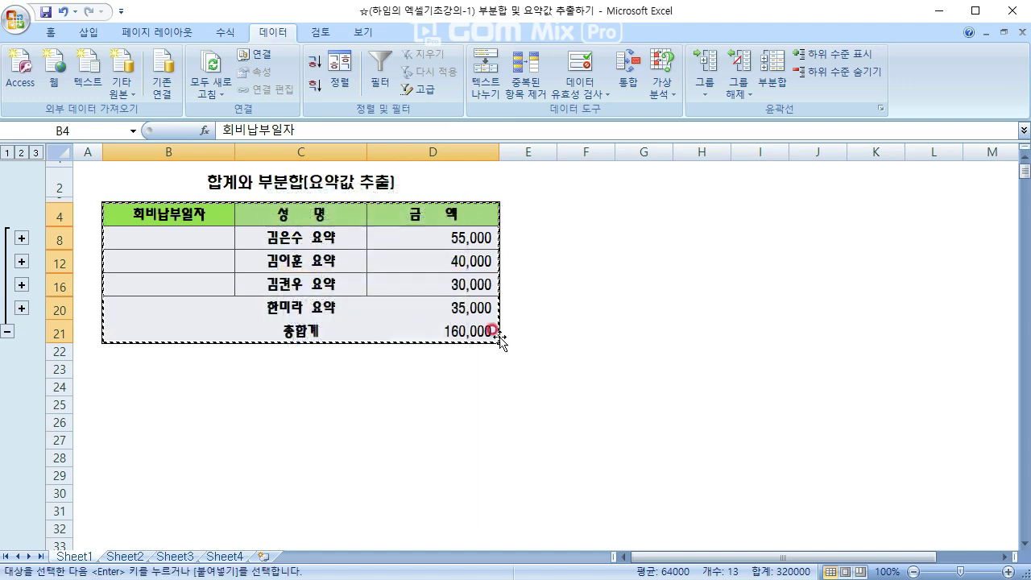
click(587, 369)
right_click(587, 369)
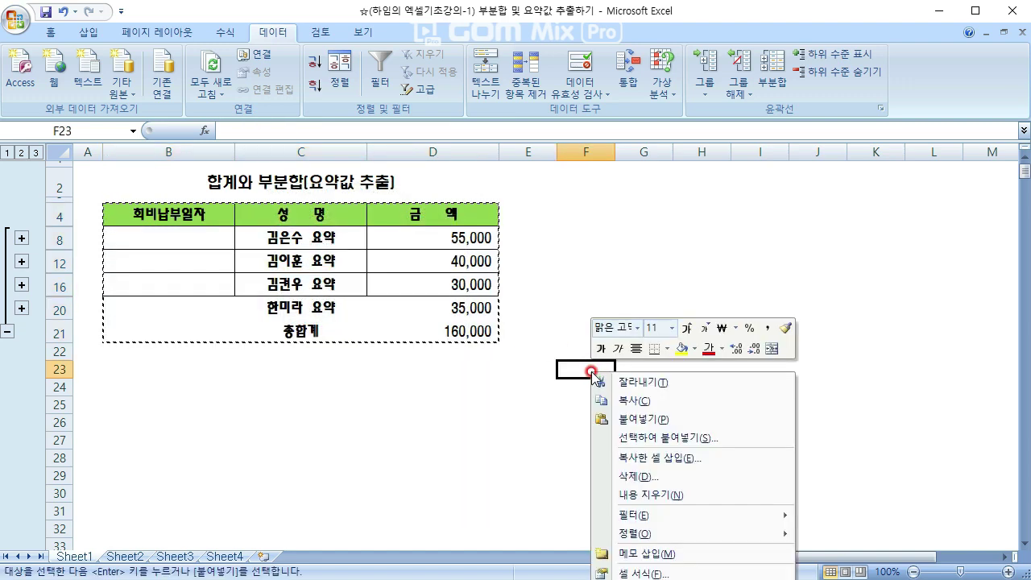
click(642, 420)
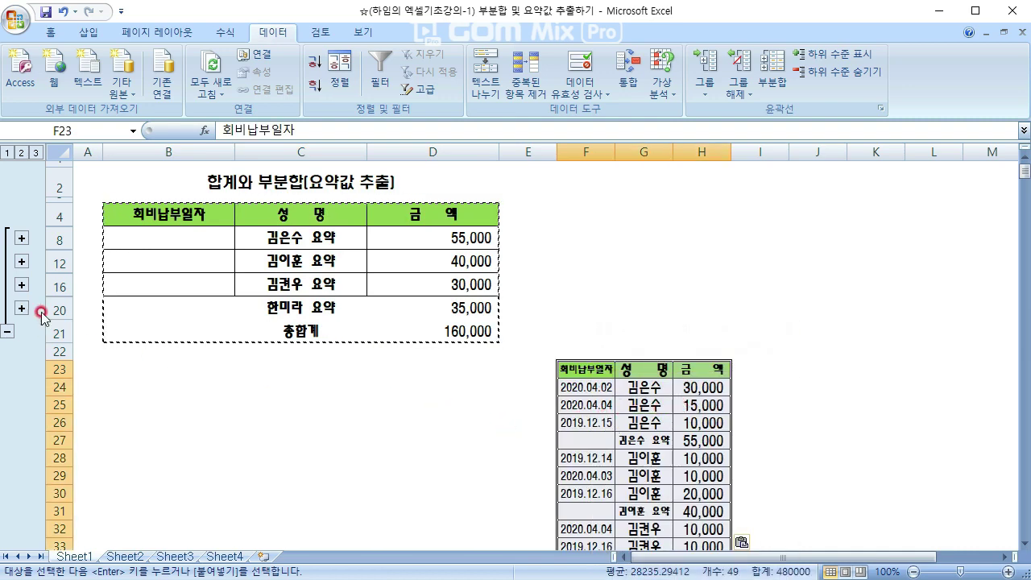
Compare the collapsed row numbers with the pasted detail rows F24:H26 and undo the paste.
click(59, 238)
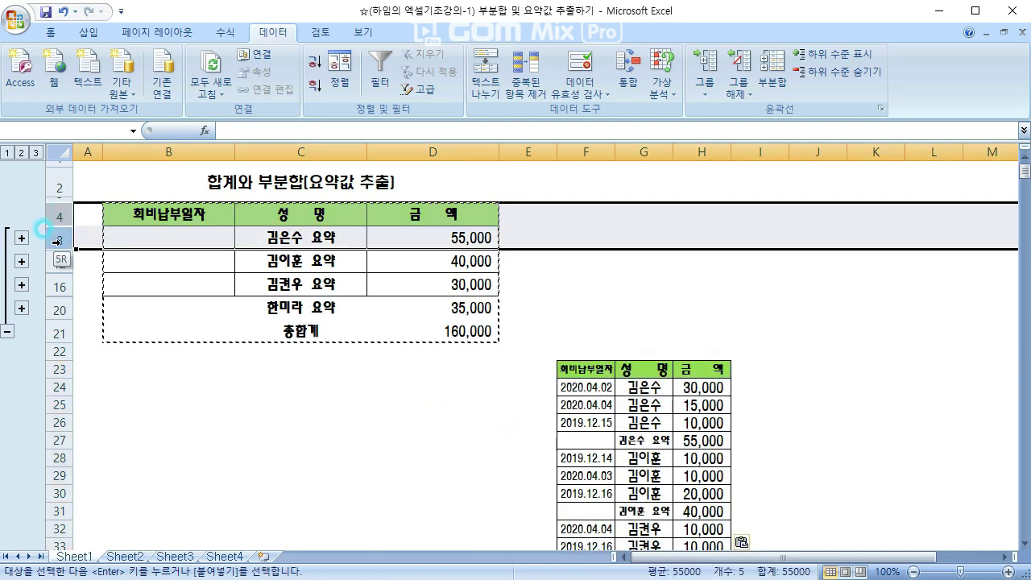
click(600, 388)
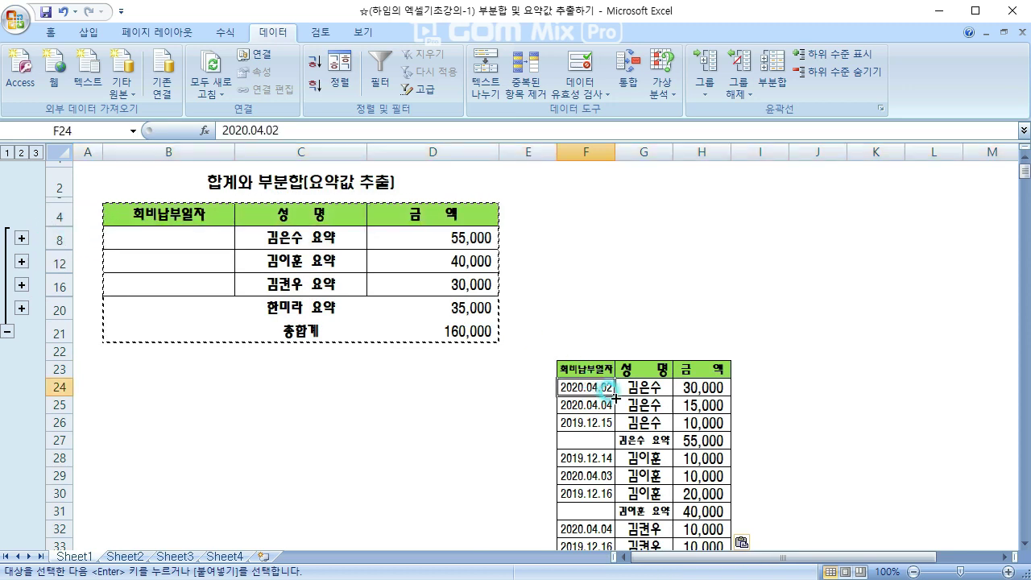
click(587, 367)
drag(592, 387, 686, 418)
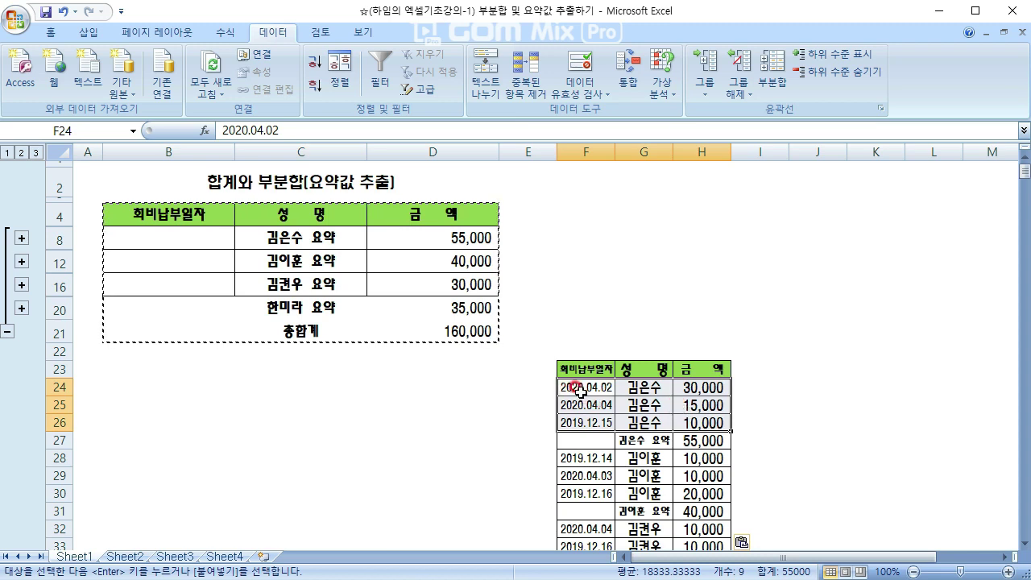
key(ctrl+v)
Select only the visible cells of the collapsed summary table B4:D21 using Go To Special's 화면에 보이는 셀만 option.
click(482, 333)
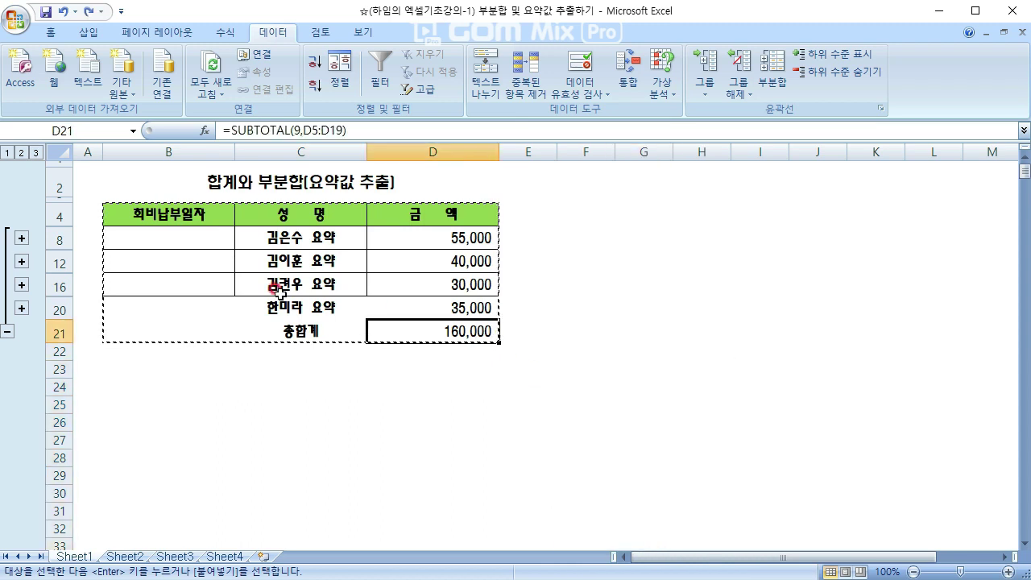
click(163, 213)
drag(164, 214, 438, 327)
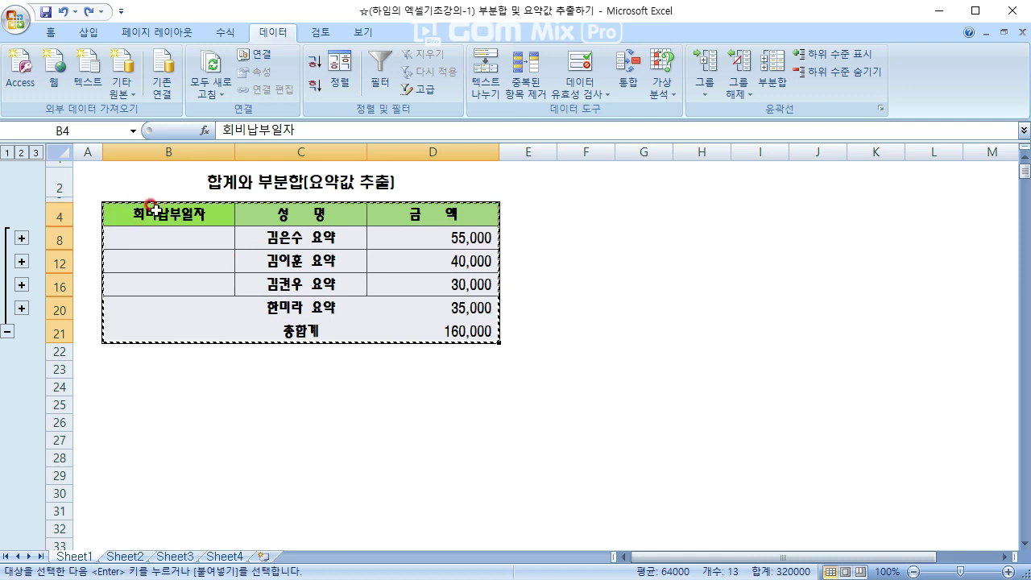
drag(153, 210, 443, 327)
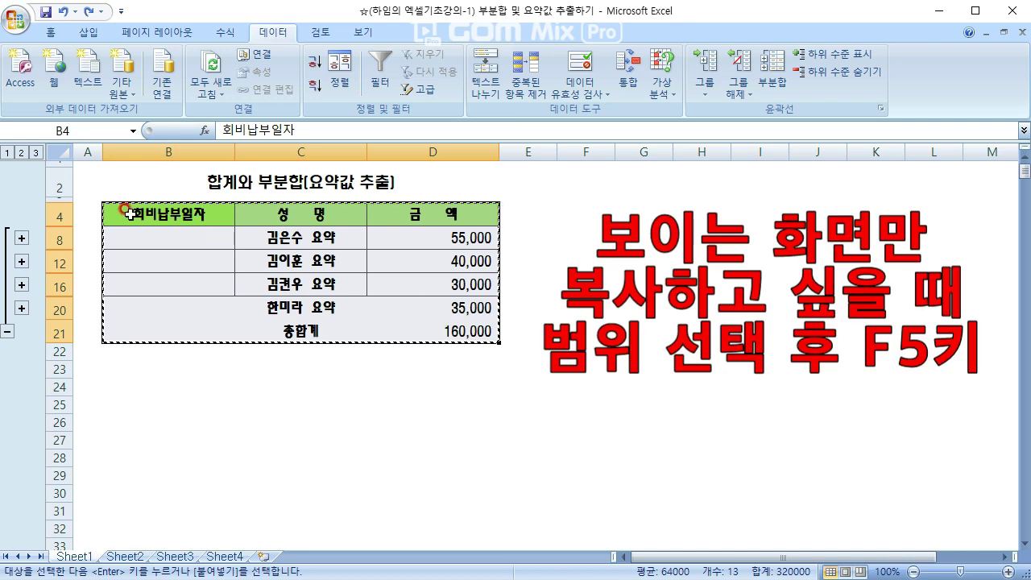
drag(129, 213, 453, 328)
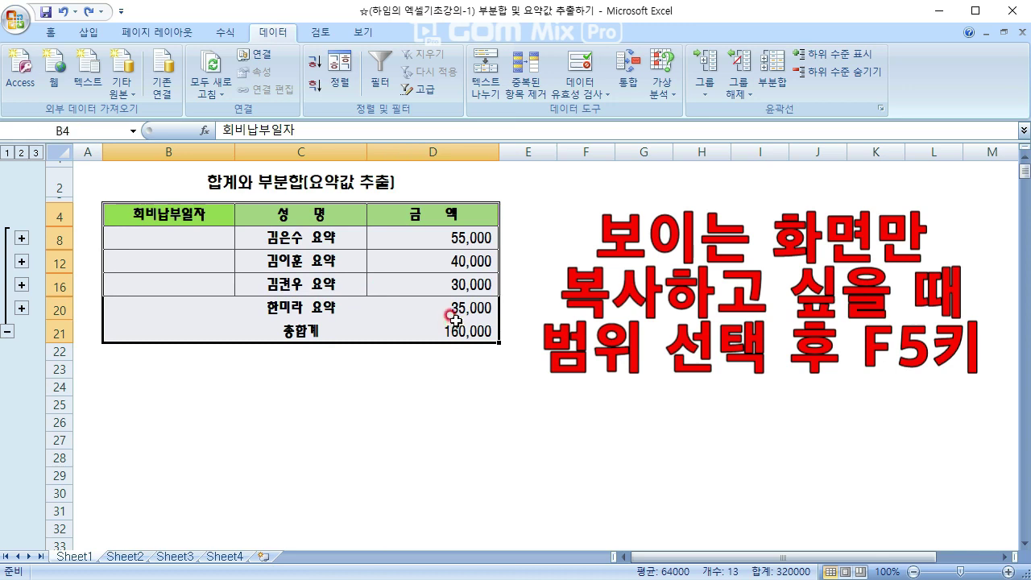
key(F5)
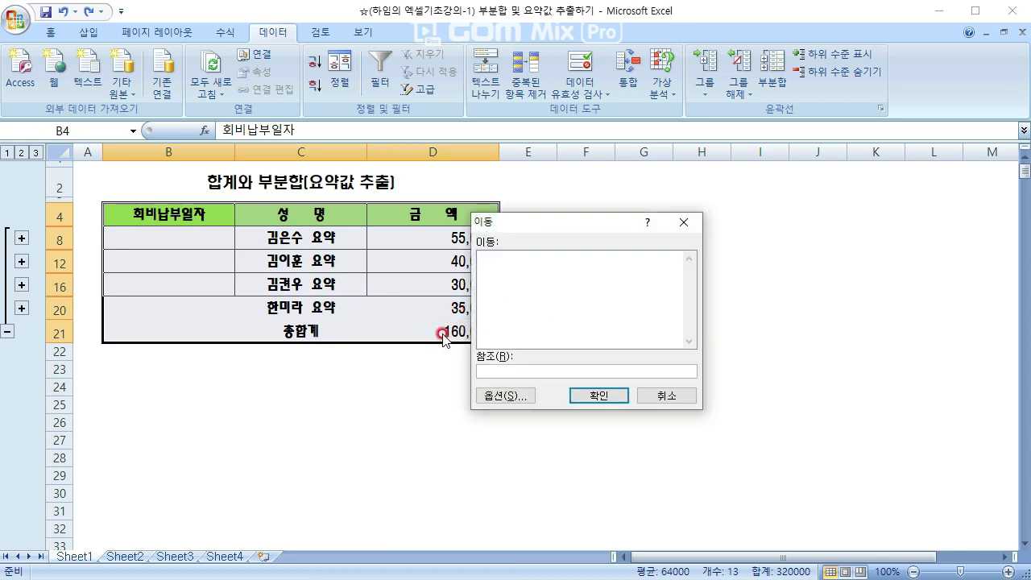
click(499, 396)
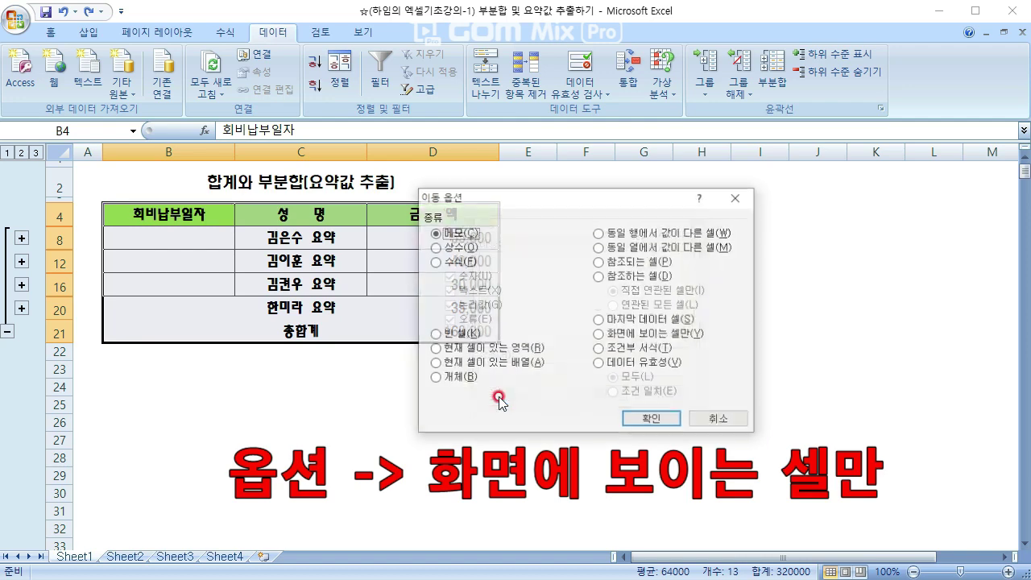
click(597, 334)
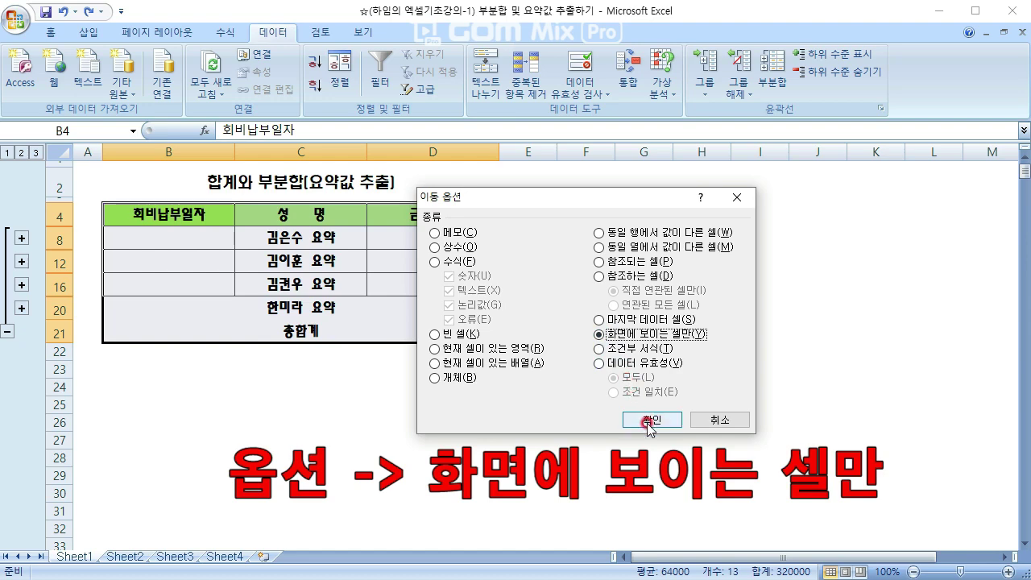
click(649, 422)
Copy the selected visible summary cells and paste them at cell F23.
right_click(251, 237)
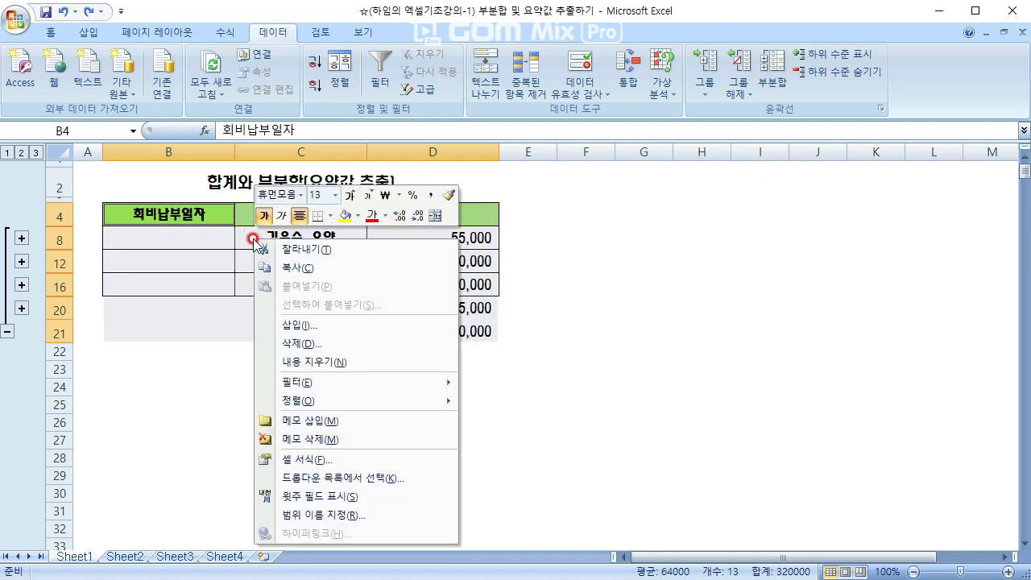
click(302, 270)
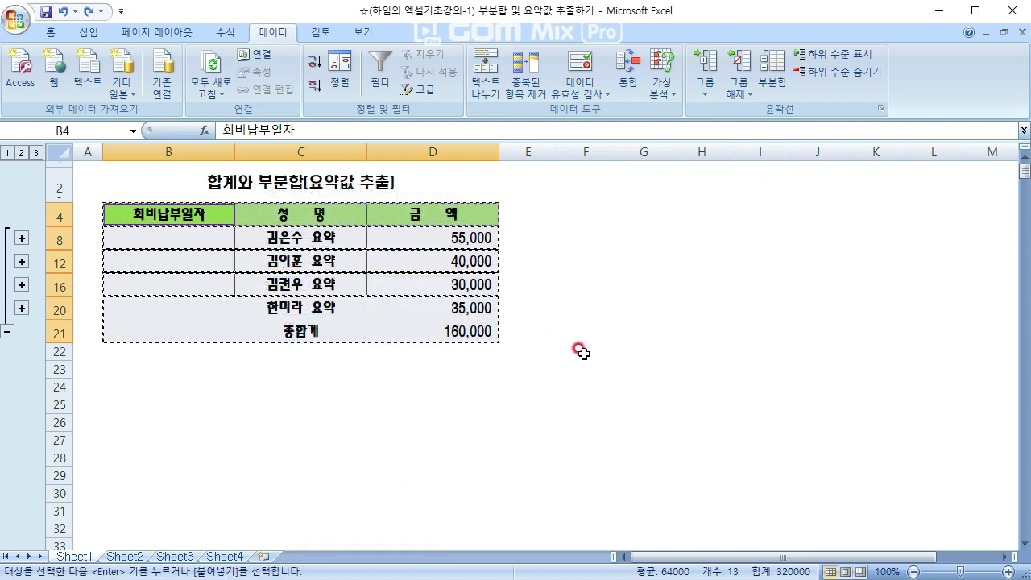
click(582, 360)
right_click(583, 364)
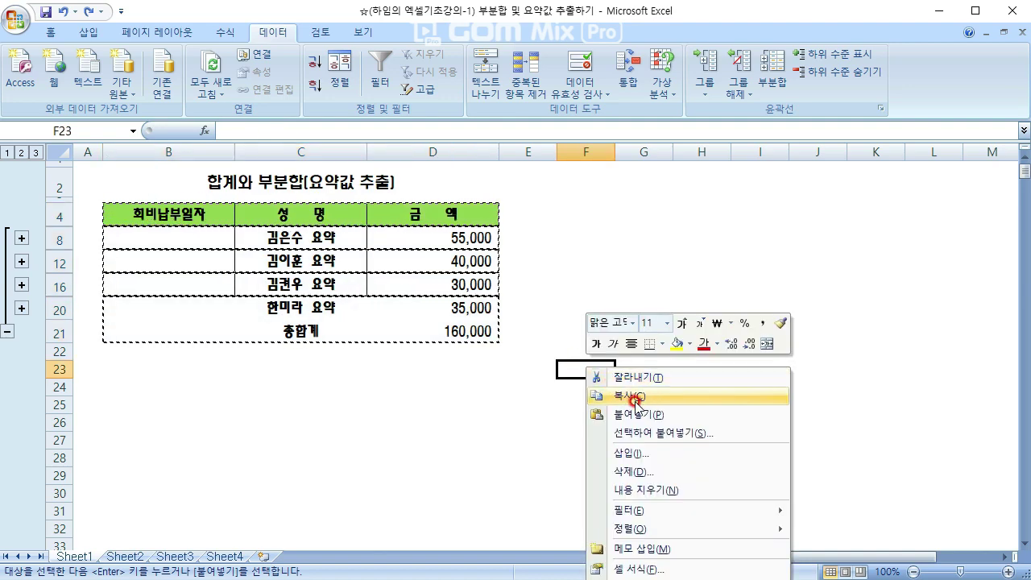
click(620, 417)
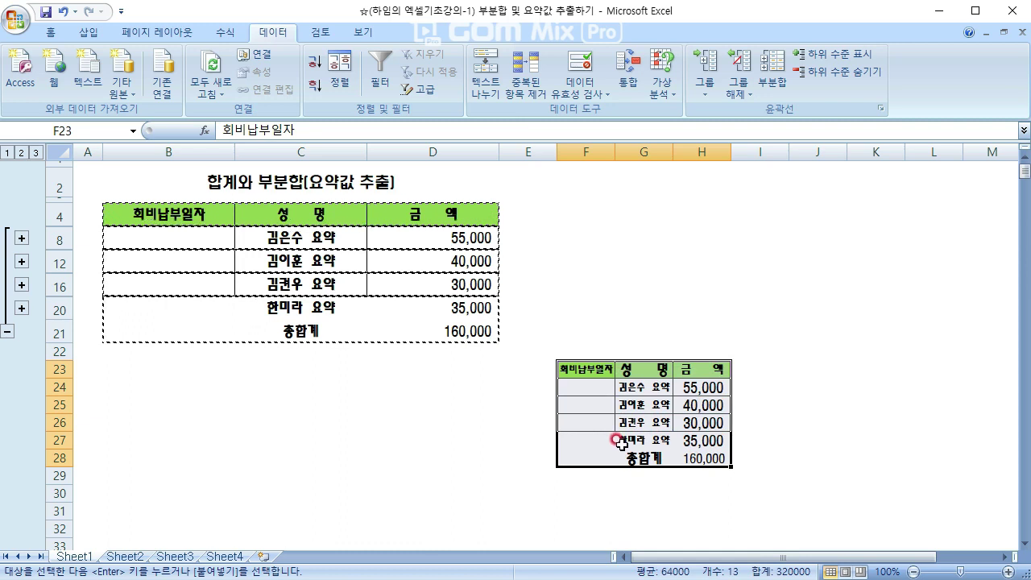
Compare the 부서 column C4:C8 on Sheet2 with the columns of the summary table B4:D21 on Sheet1.
click(124, 556)
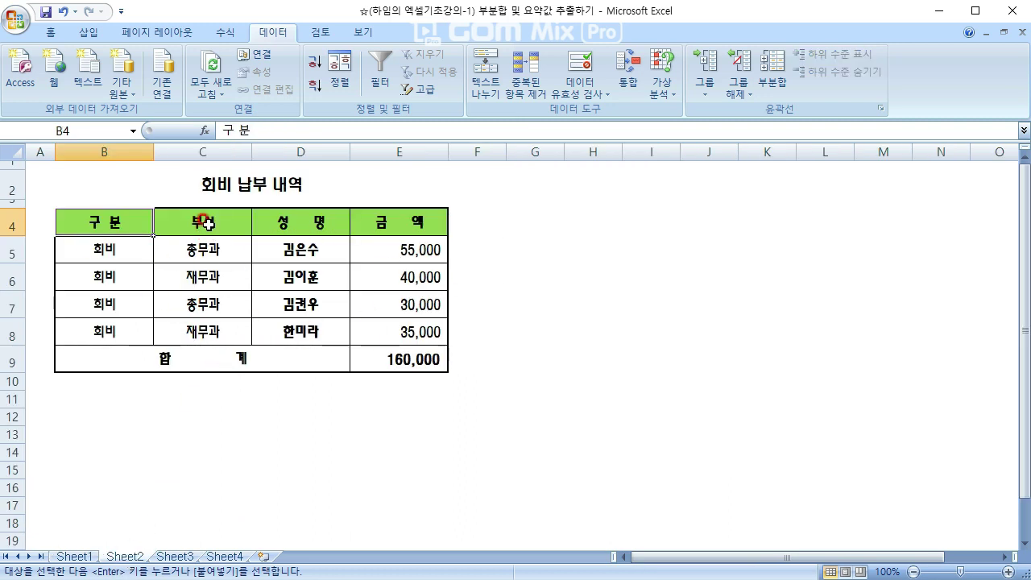
drag(206, 222, 206, 332)
drag(205, 223, 211, 322)
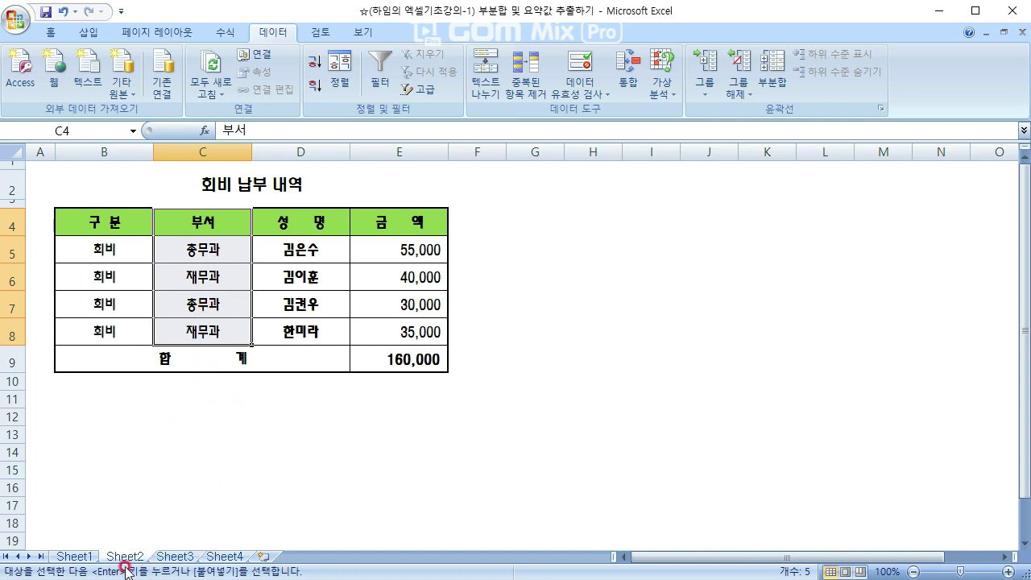
click(74, 555)
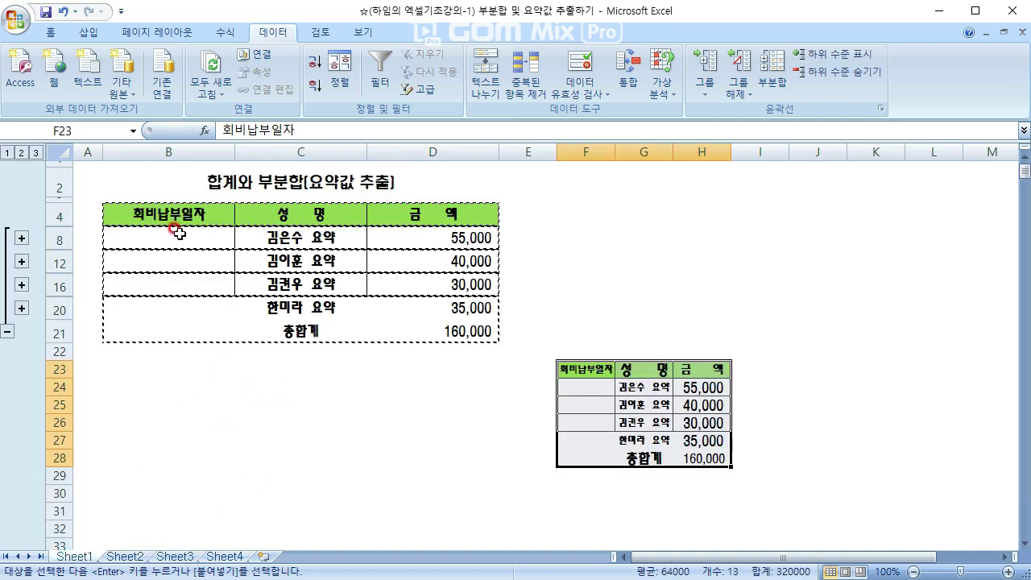
drag(176, 214, 460, 327)
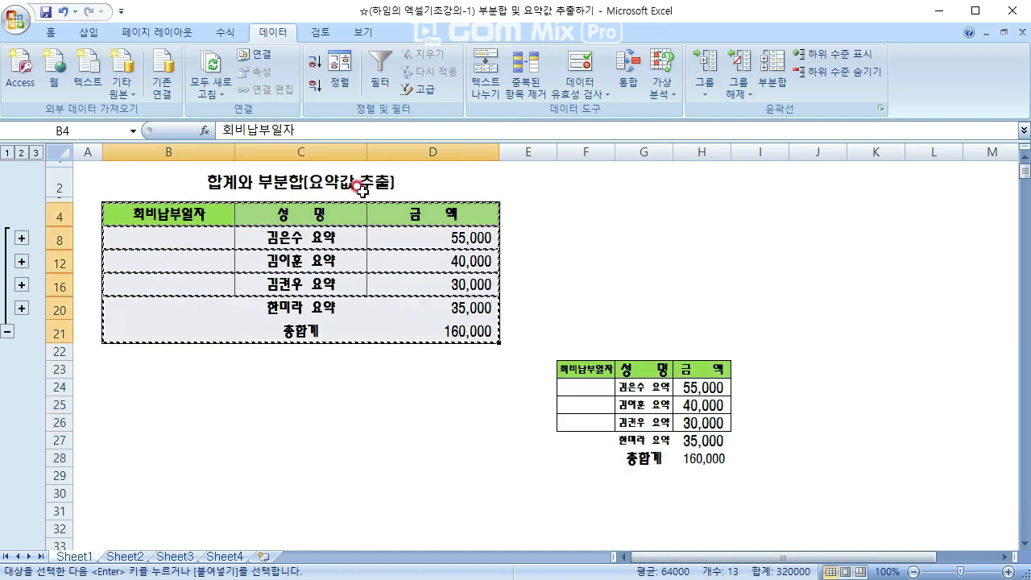
Examine how the 월 and 부서 columns of the 이중(다중) 부분합 table on Sheet3 are grouped.
click(176, 556)
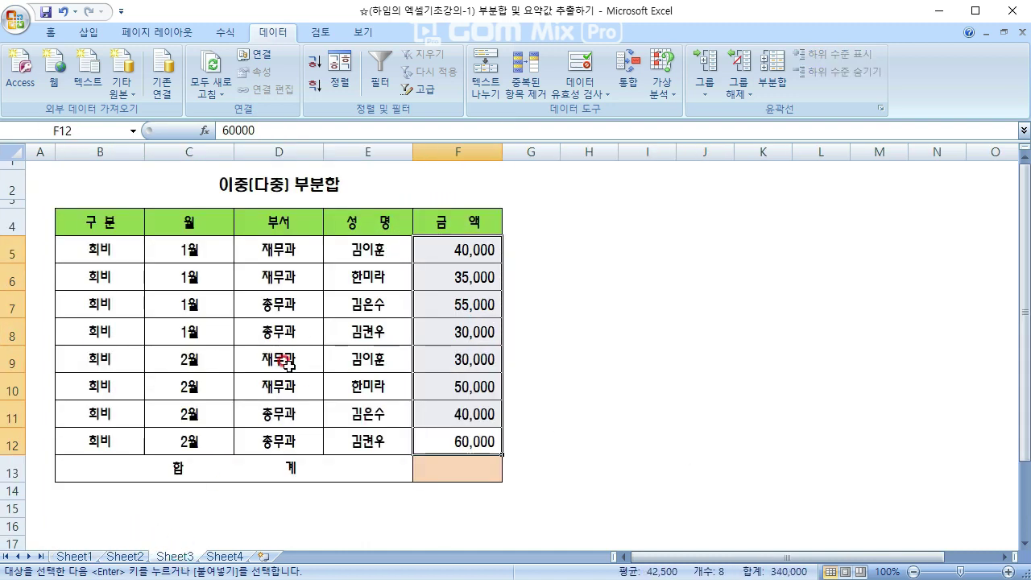
click(201, 252)
drag(205, 248, 185, 431)
drag(286, 245, 277, 330)
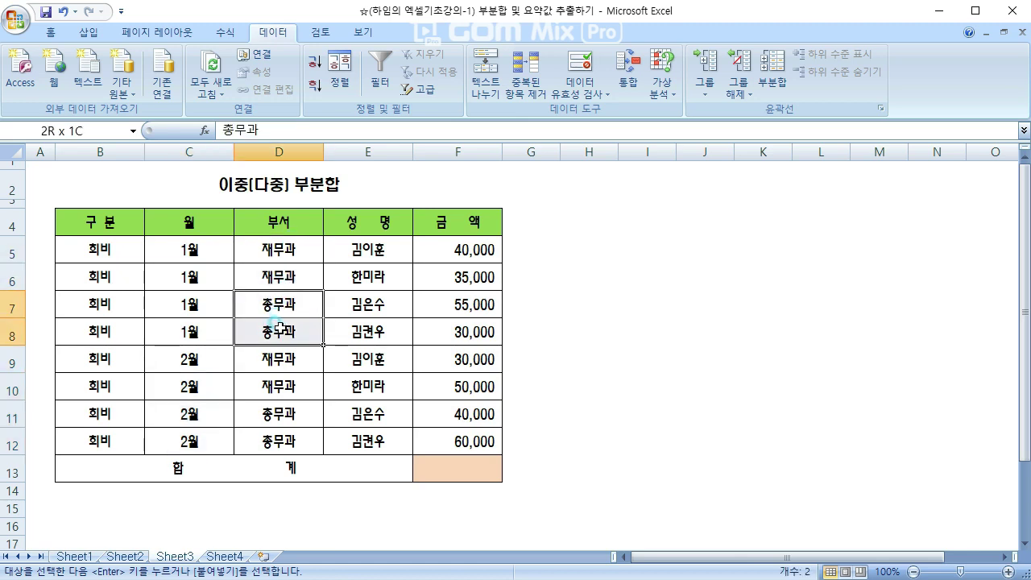
click(276, 359)
drag(282, 414, 286, 435)
click(276, 359)
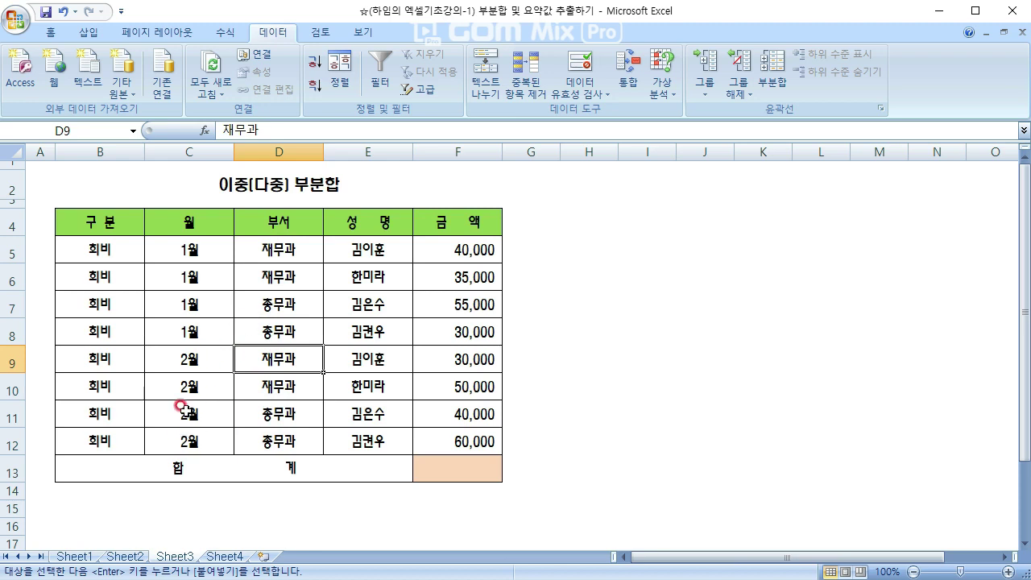
Delete the 합계 row, row 13, beneath the Sheet3 table.
right_click(11, 468)
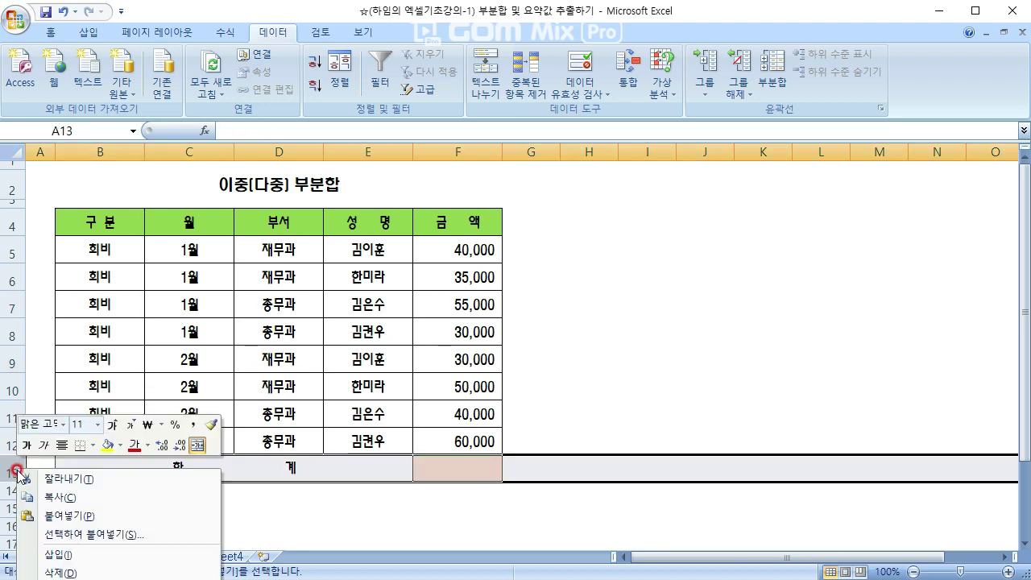
click(69, 572)
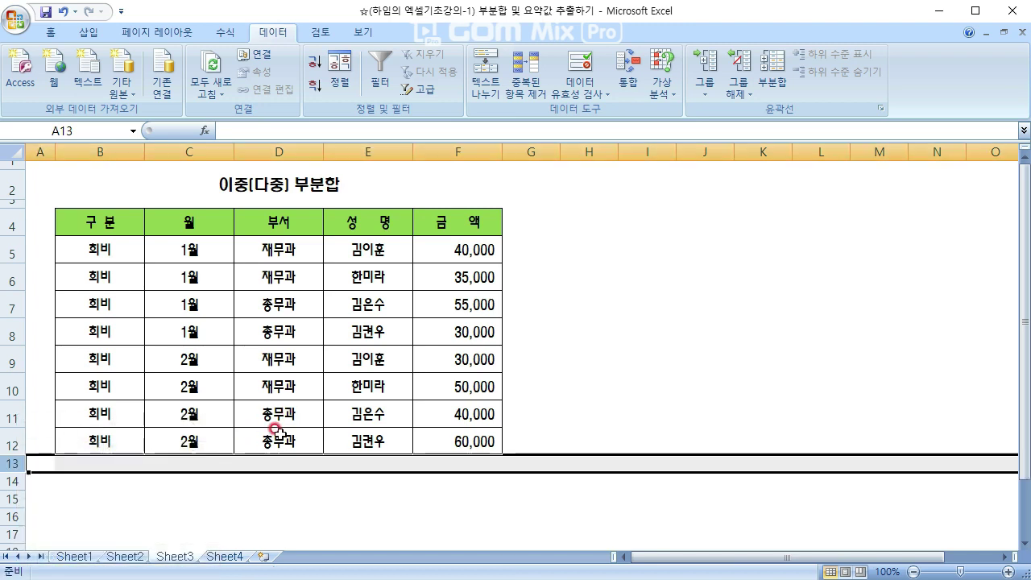
click(278, 417)
Subtotal the Sheet3 table by 월, using the 합계 function on 금 액.
click(195, 254)
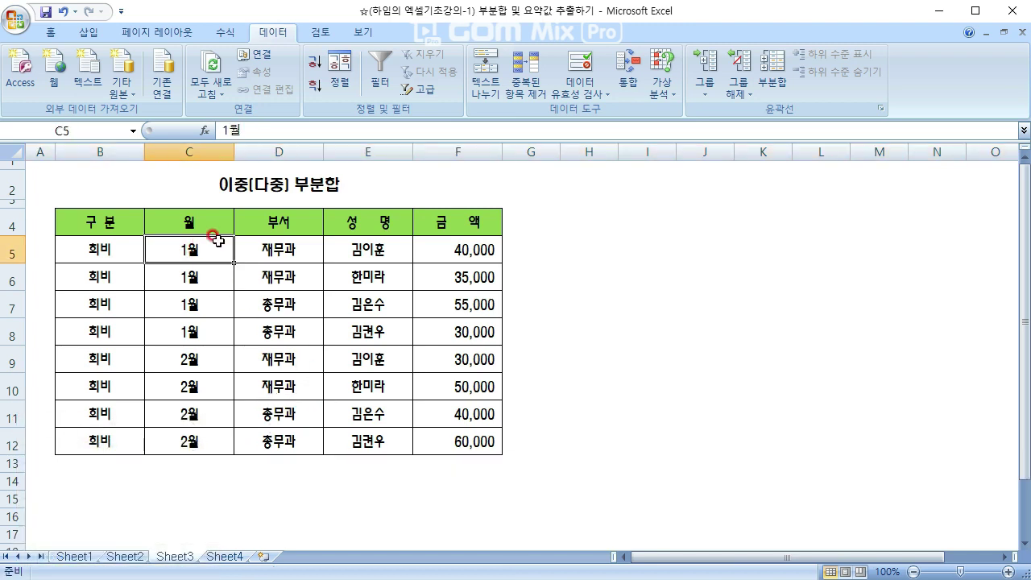
click(773, 77)
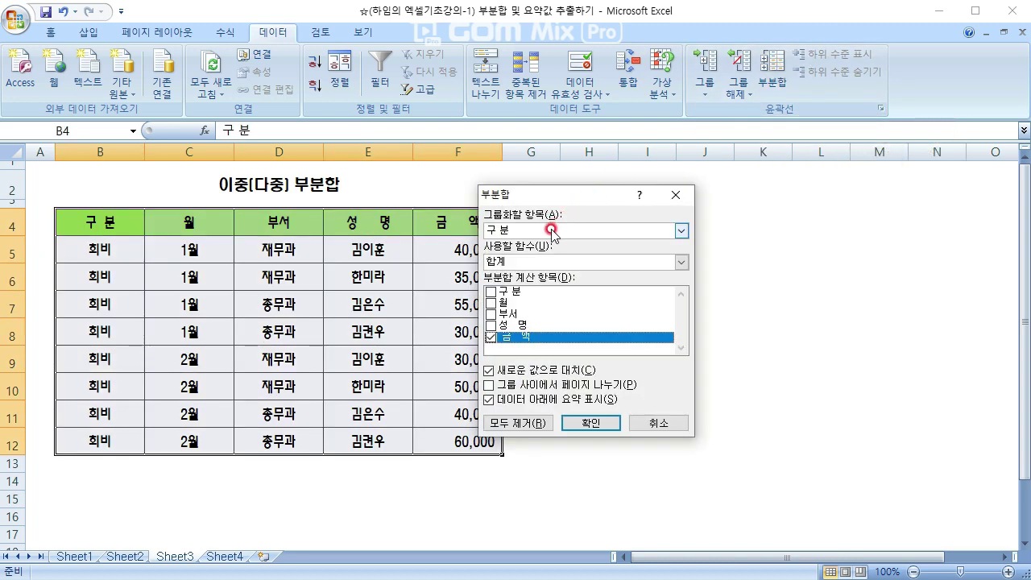
click(550, 230)
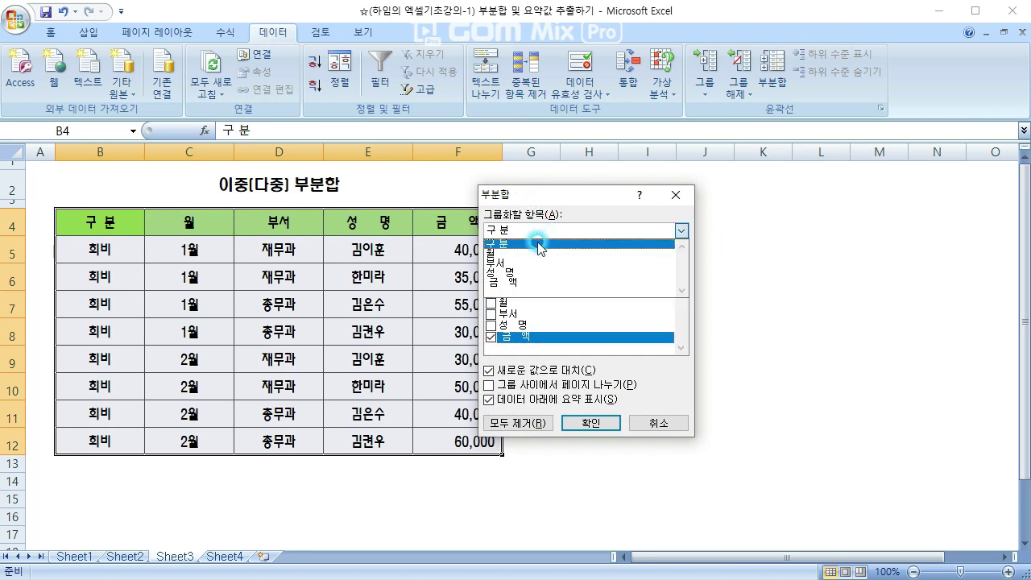
click(538, 253)
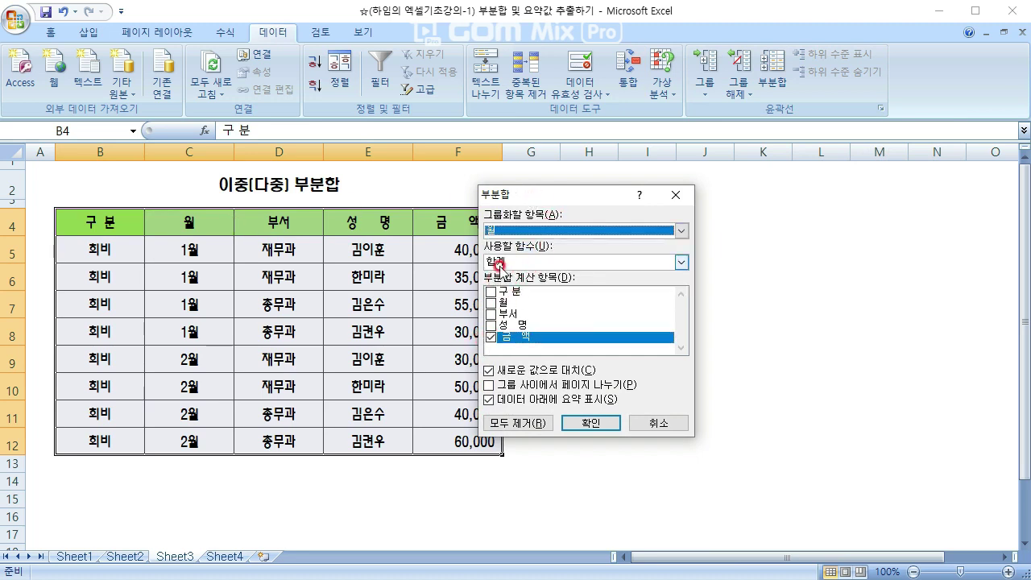
click(590, 422)
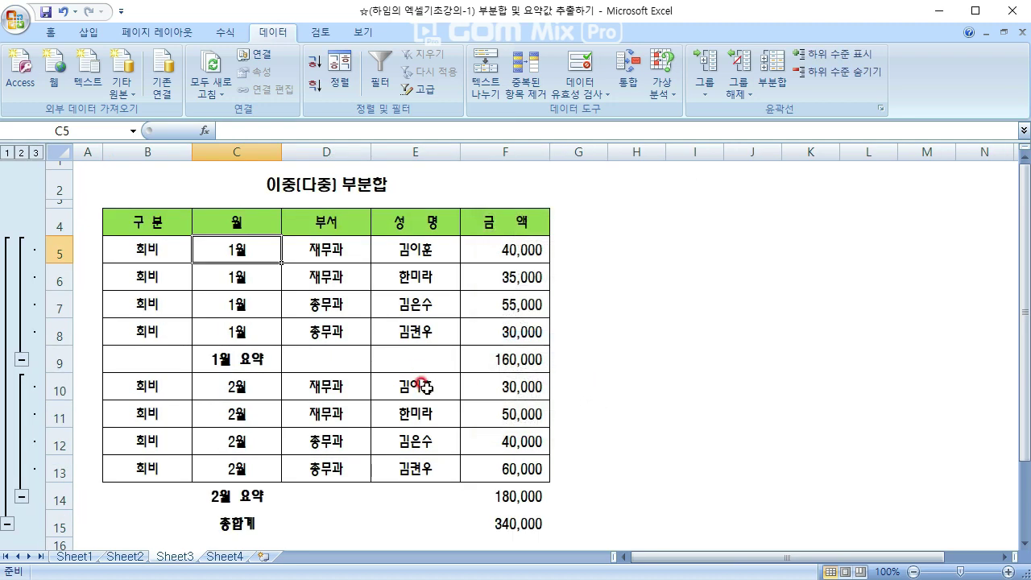
Examine the 1월 요약 and 2월 요약 rows and their 금 액 subtotals in rows 9 and 14.
click(239, 358)
click(241, 504)
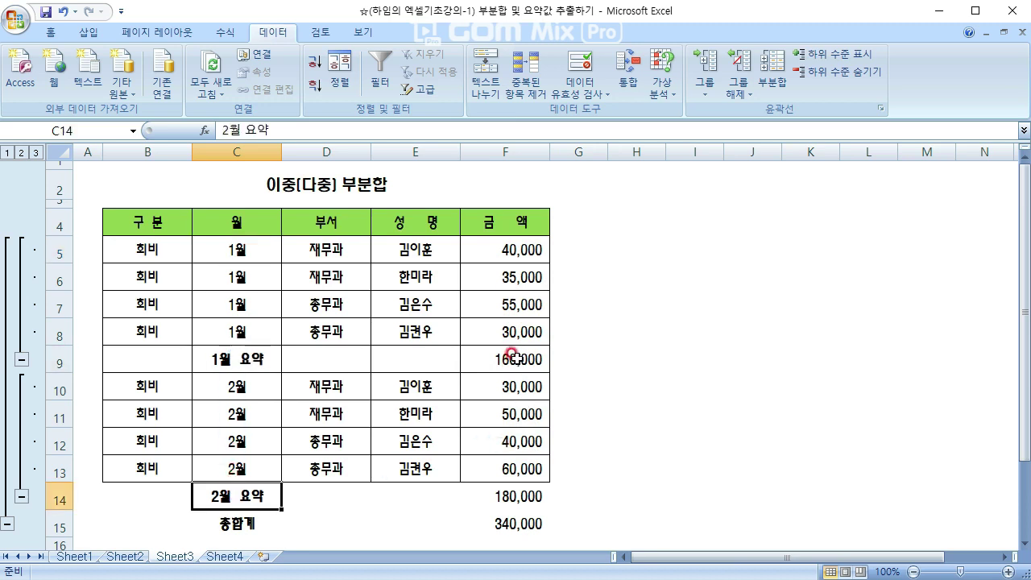
click(512, 357)
click(259, 498)
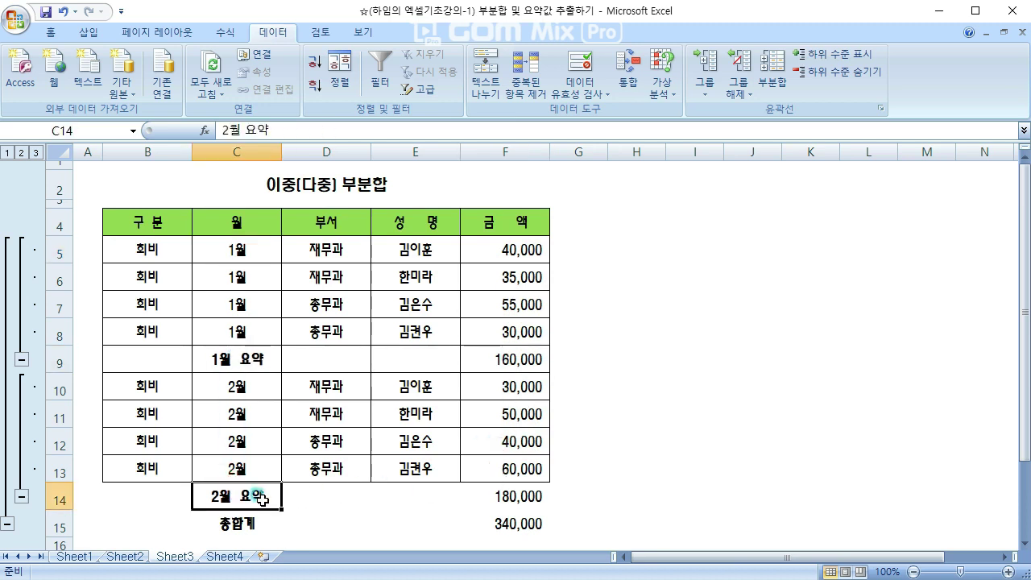
click(506, 496)
Examine the 재무과 and 총무과 groups within the 1월 records, rows 5 to 8.
click(338, 324)
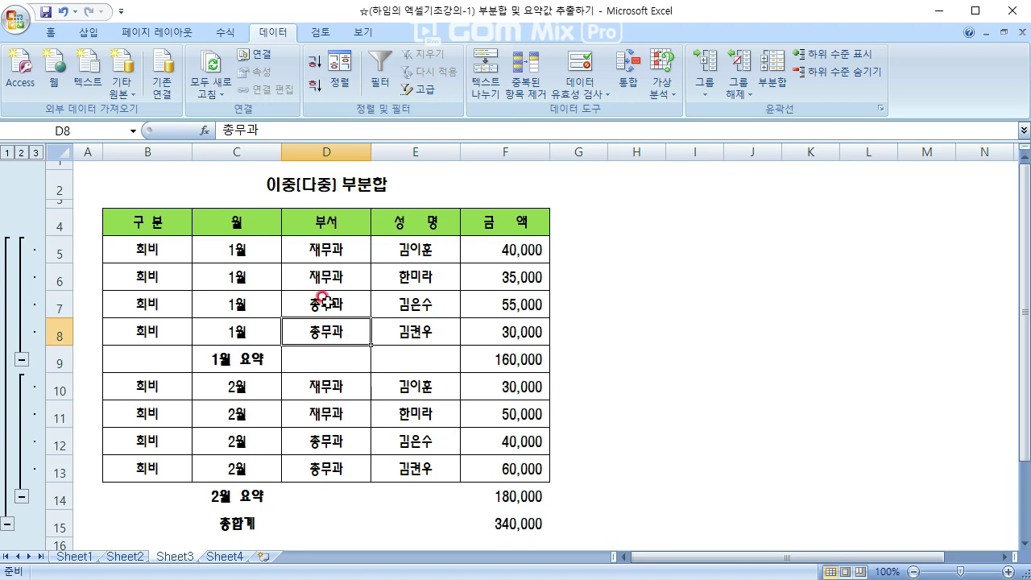
drag(238, 251, 233, 272)
drag(329, 270, 334, 252)
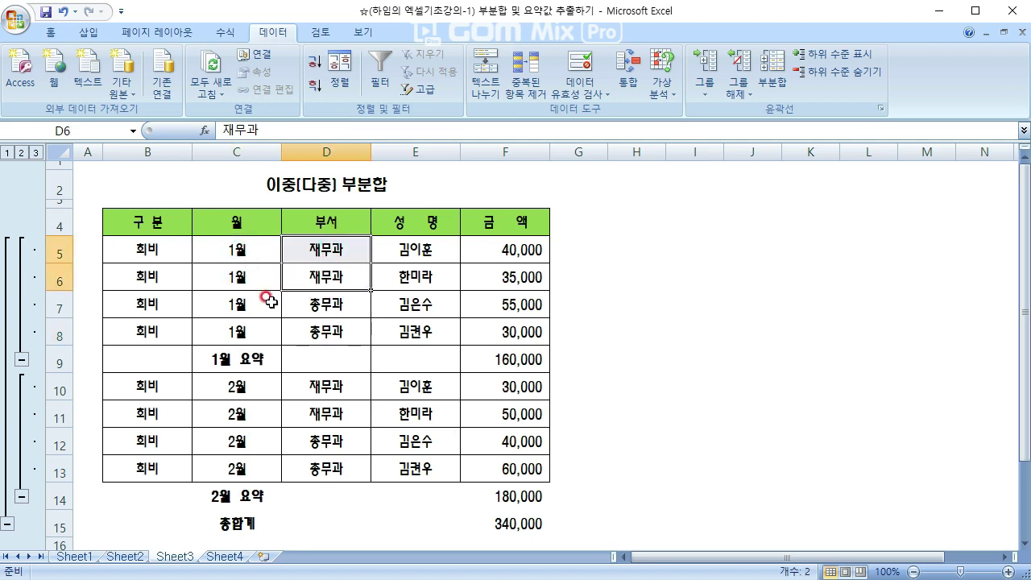
drag(250, 302, 266, 322)
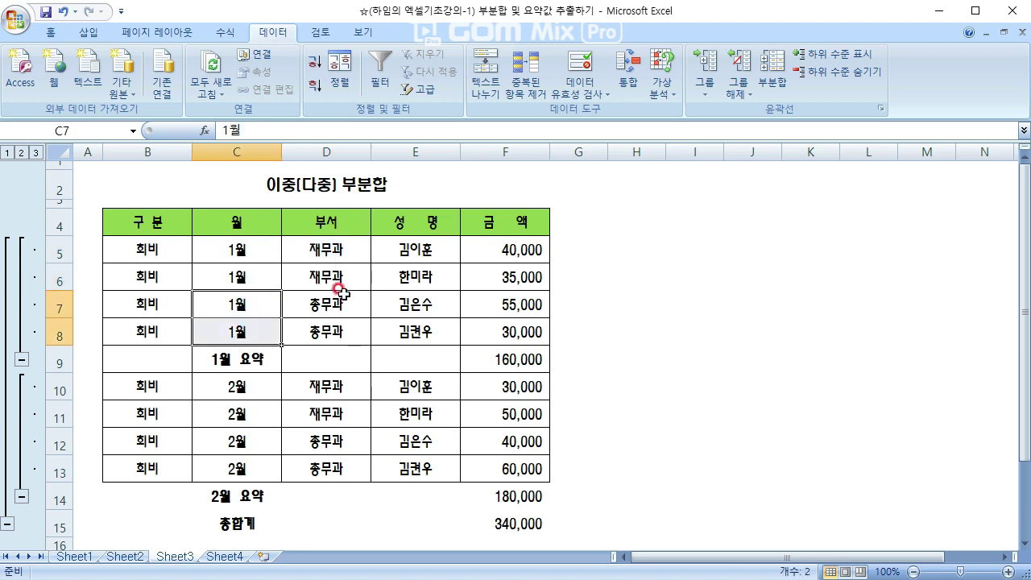
drag(338, 297, 334, 324)
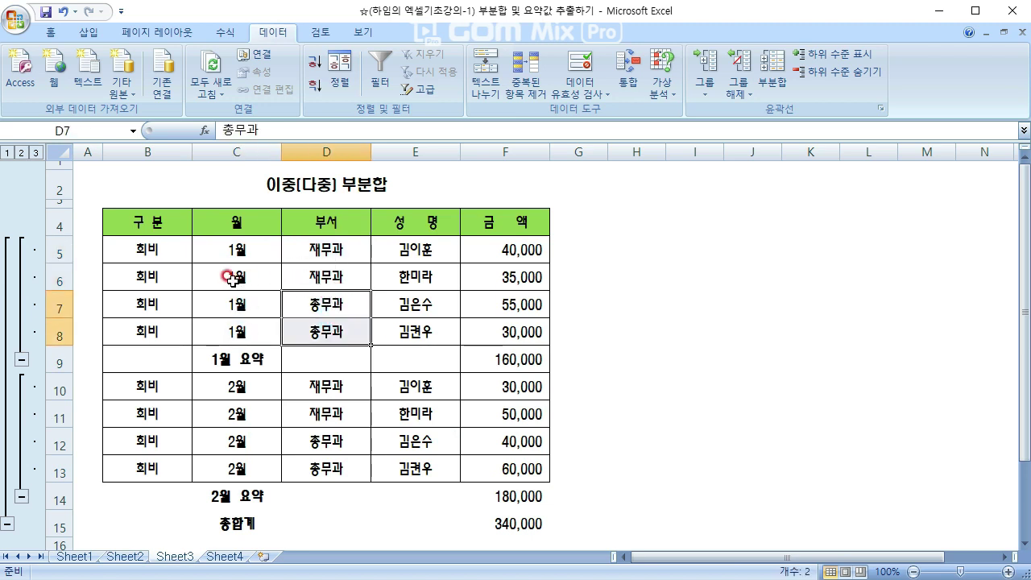
Subtotal the Sheet3 table by 부서, using 합계 on 금 액, with 새로운 값으로 대치 turned on.
click(345, 303)
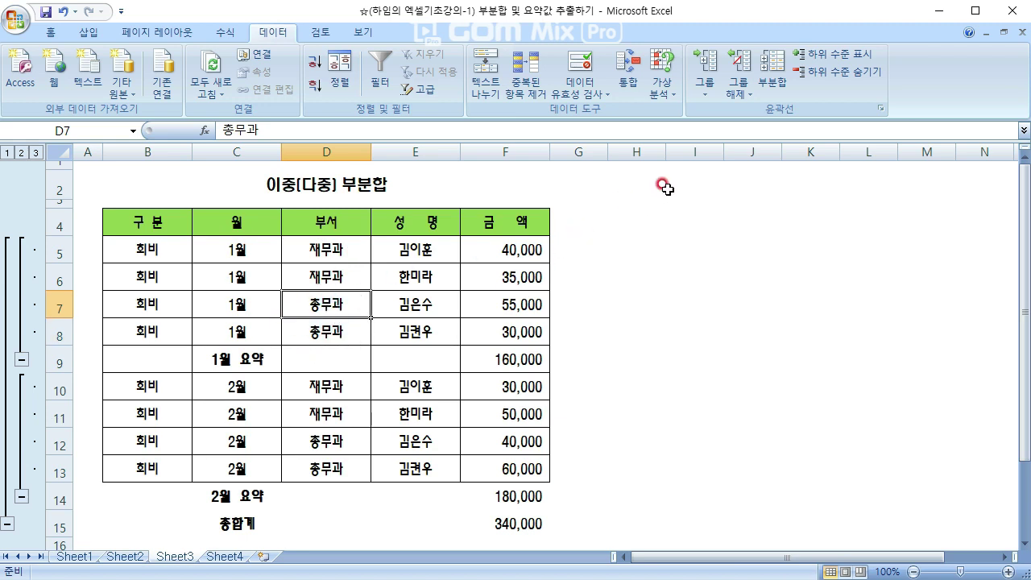
click(773, 82)
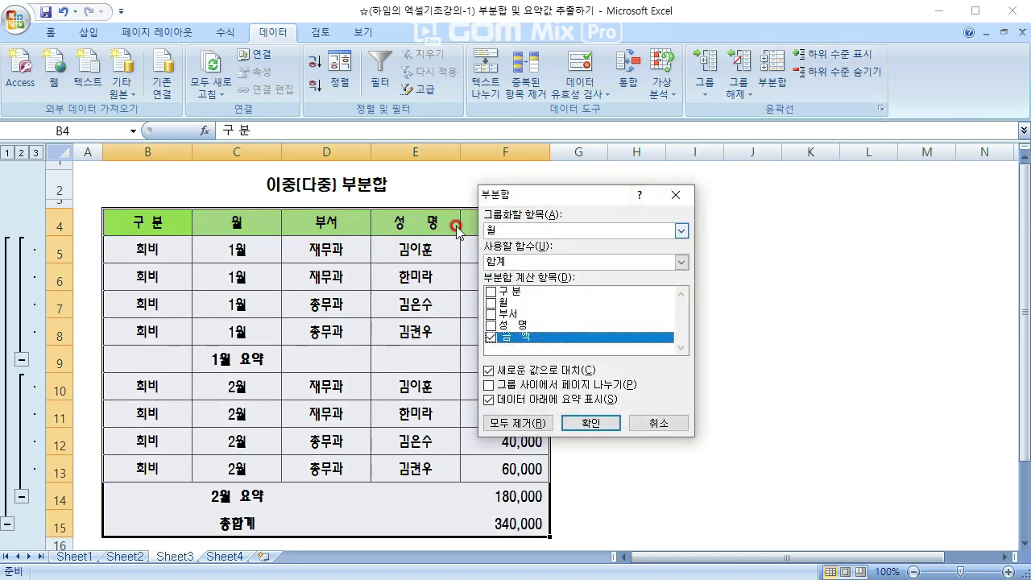
click(524, 231)
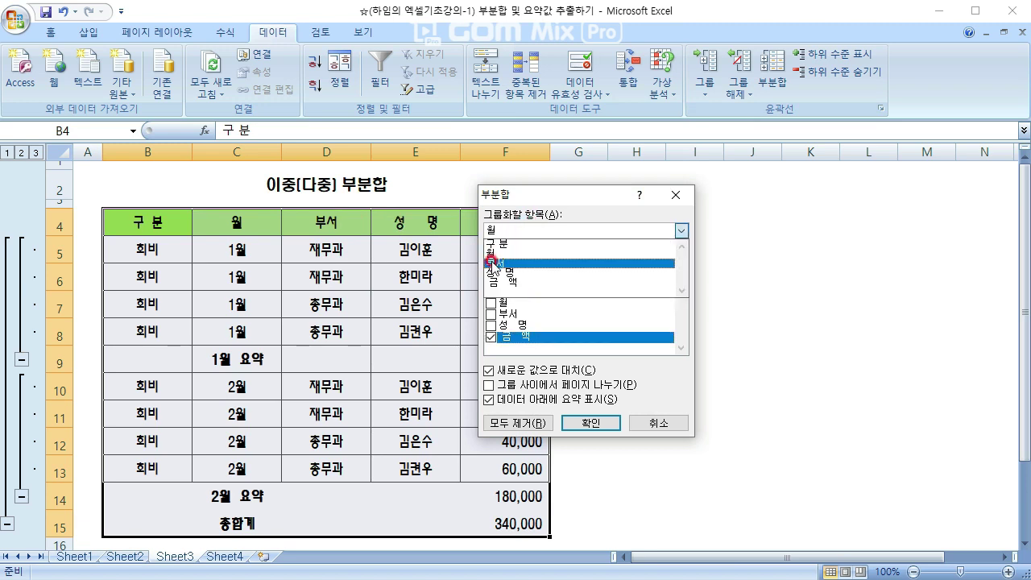
click(488, 260)
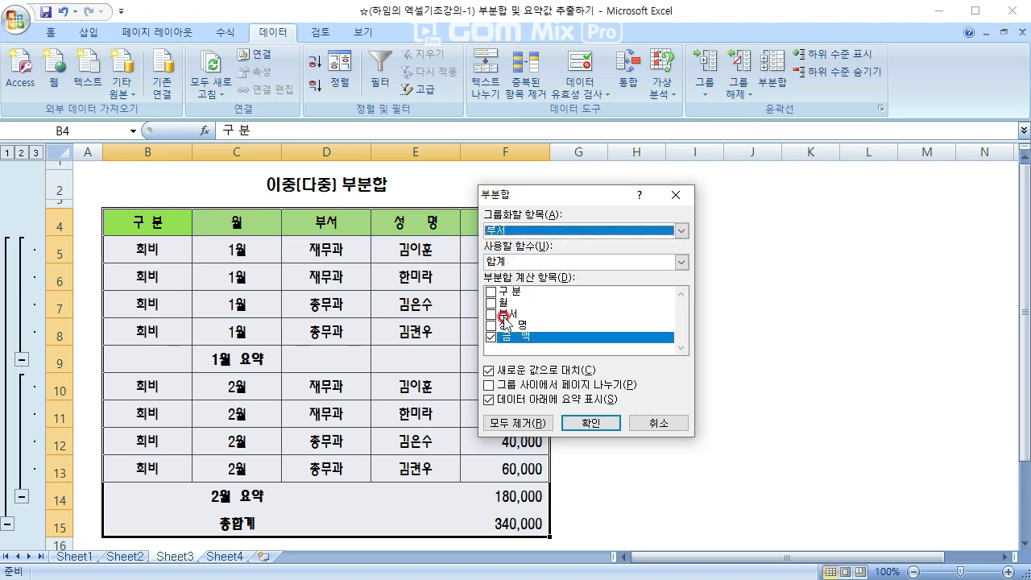
click(489, 370)
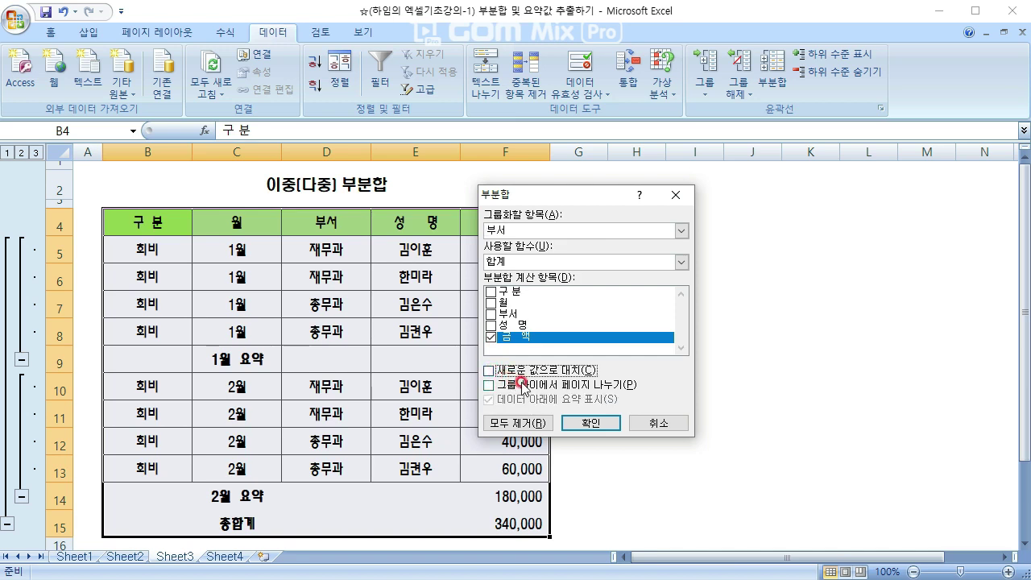
click(588, 420)
click(486, 370)
click(590, 420)
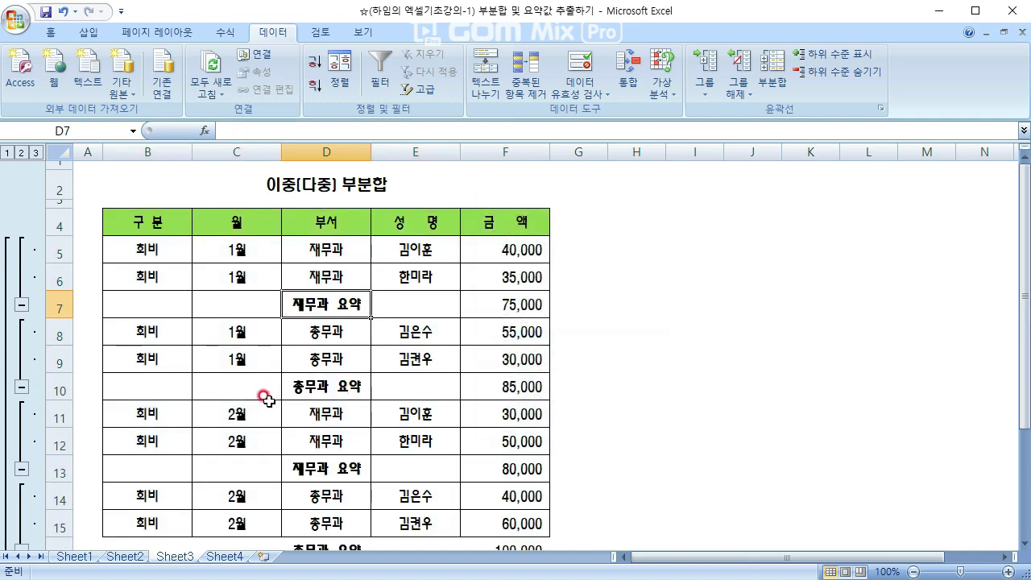
Examine the 재무과 요약 and 총무과 요약 rows for each month, rows 7, 10, 13 and 16.
scroll(273, 393, down, 1)
scroll(260, 377, up, 1)
click(341, 298)
click(322, 389)
click(324, 469)
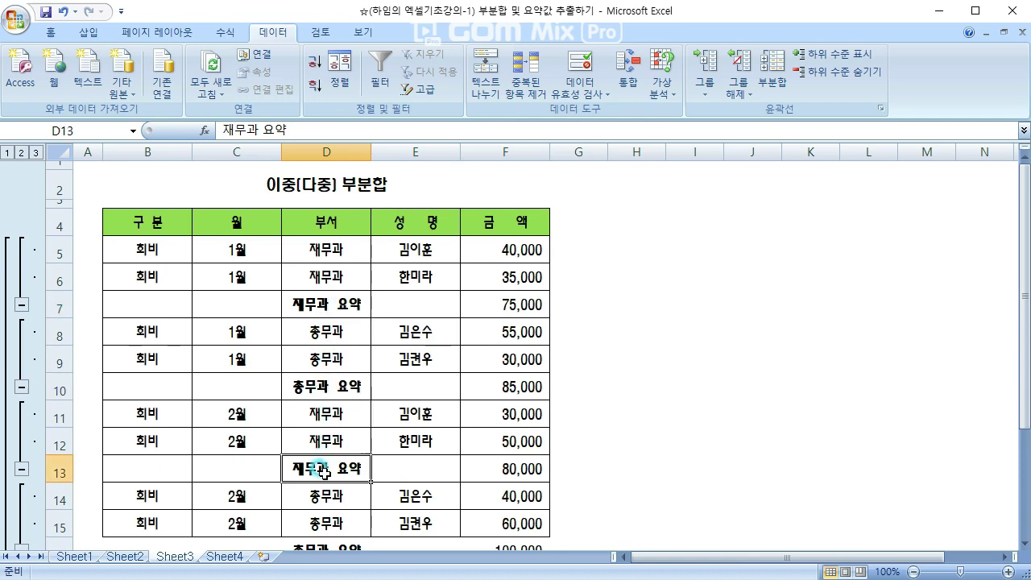
scroll(330, 467, down, 1)
click(310, 495)
scroll(322, 454, up, 1)
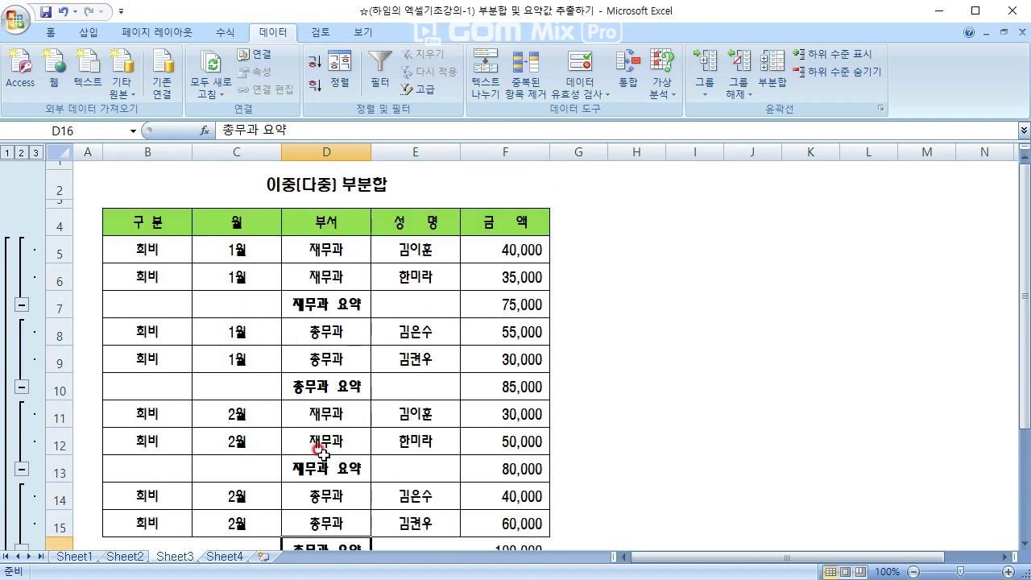
Undo the subtotals applied to the Sheet3 table.
click(292, 332)
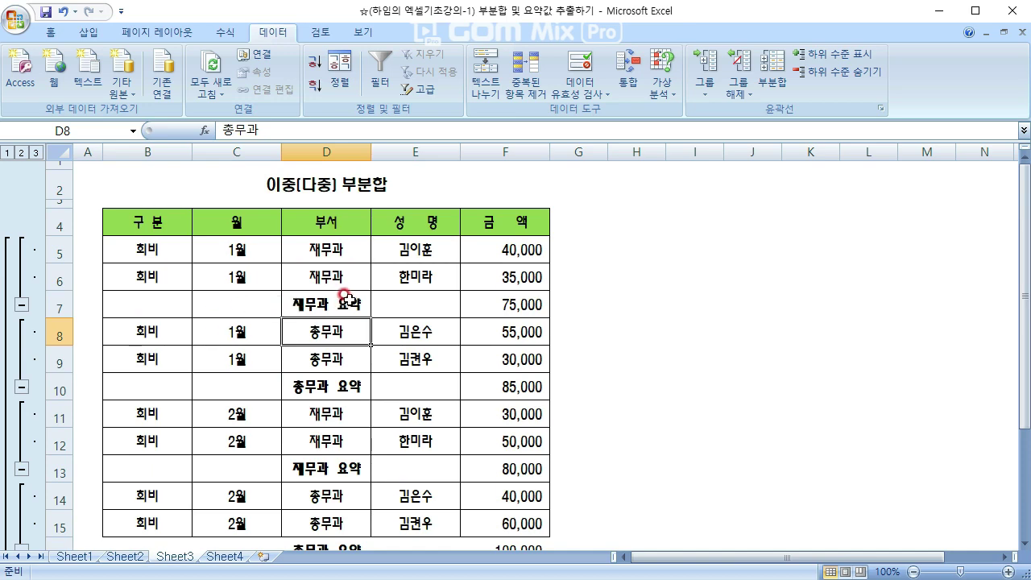
key(ctrl+z)
click(293, 274)
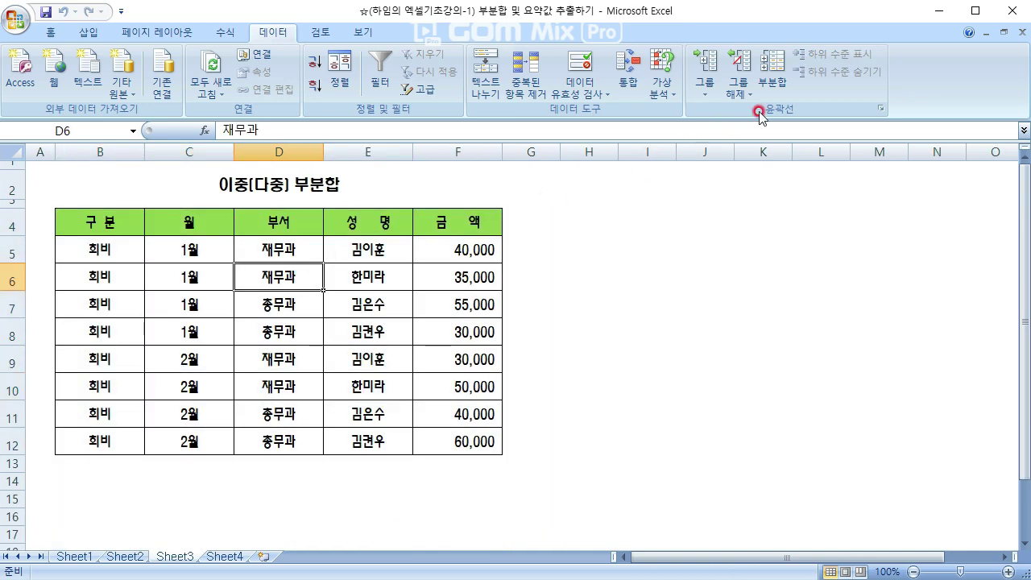
Subtotal the Sheet3 table by 월 again, using the 합계 function on 금 액.
click(771, 71)
click(524, 231)
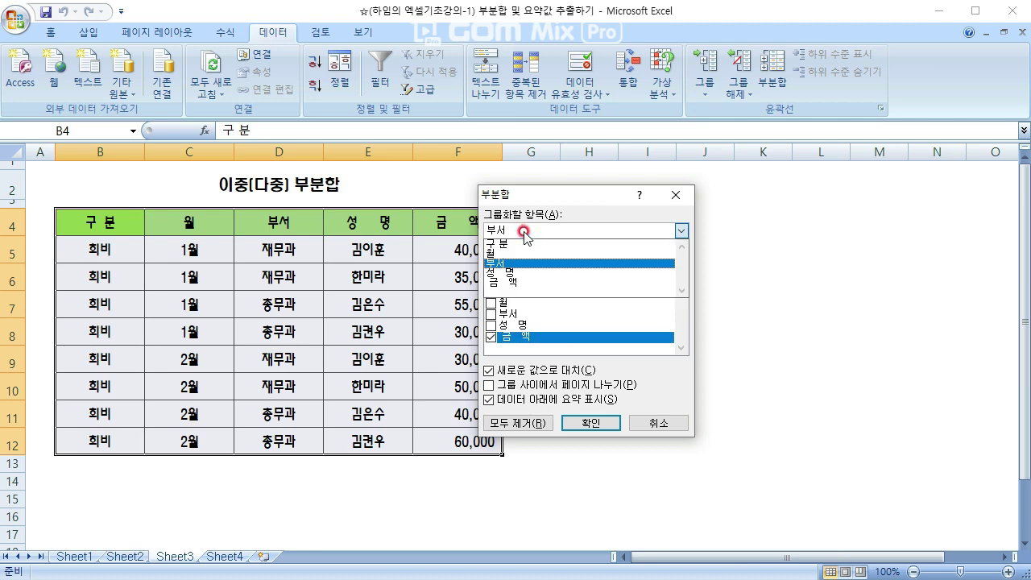
click(511, 255)
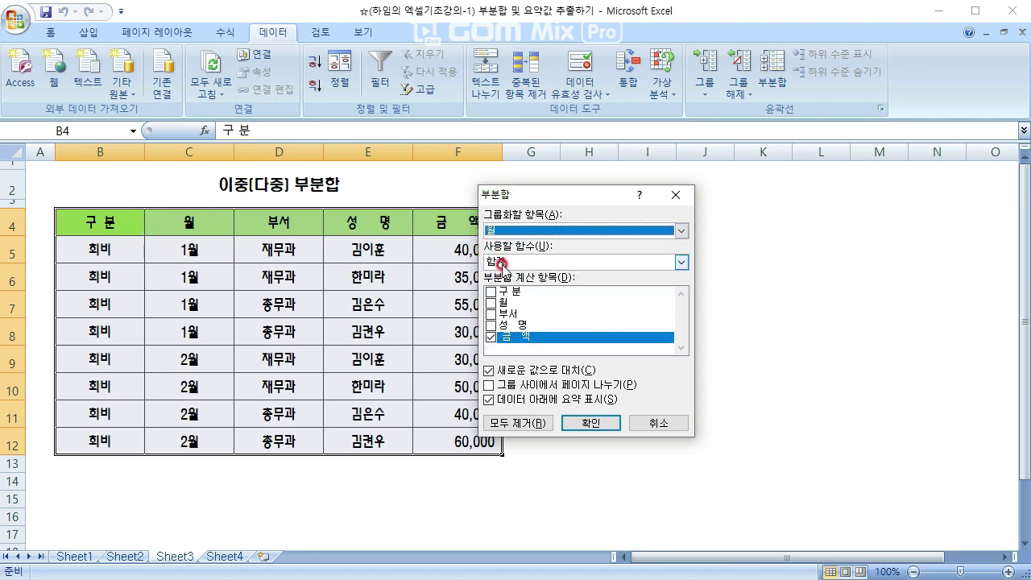
click(590, 422)
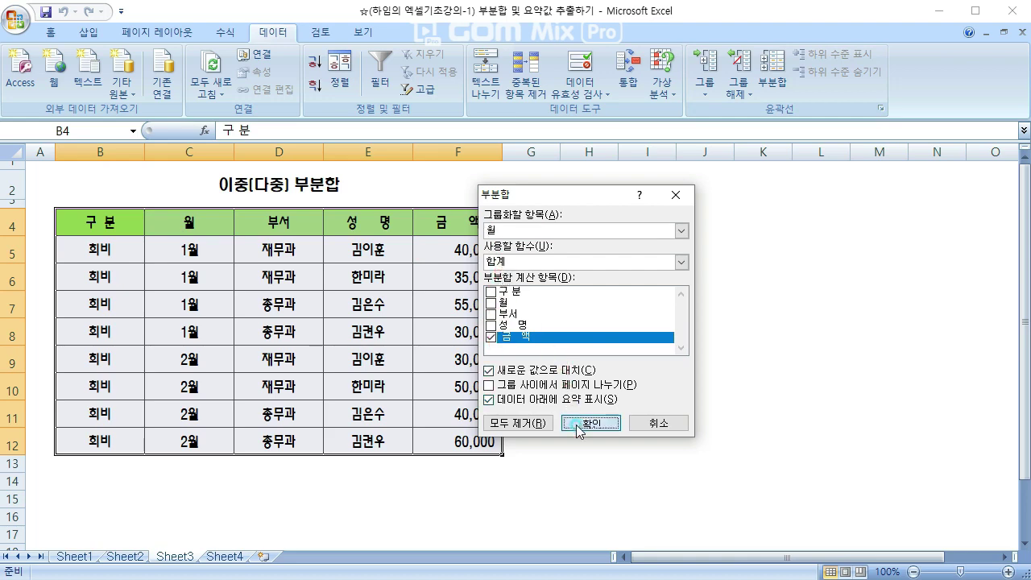
Add a nested subtotal by 부서 with 합계 on 금 액, turning 새로운 값으로 대치 off to keep the month subtotals.
click(326, 276)
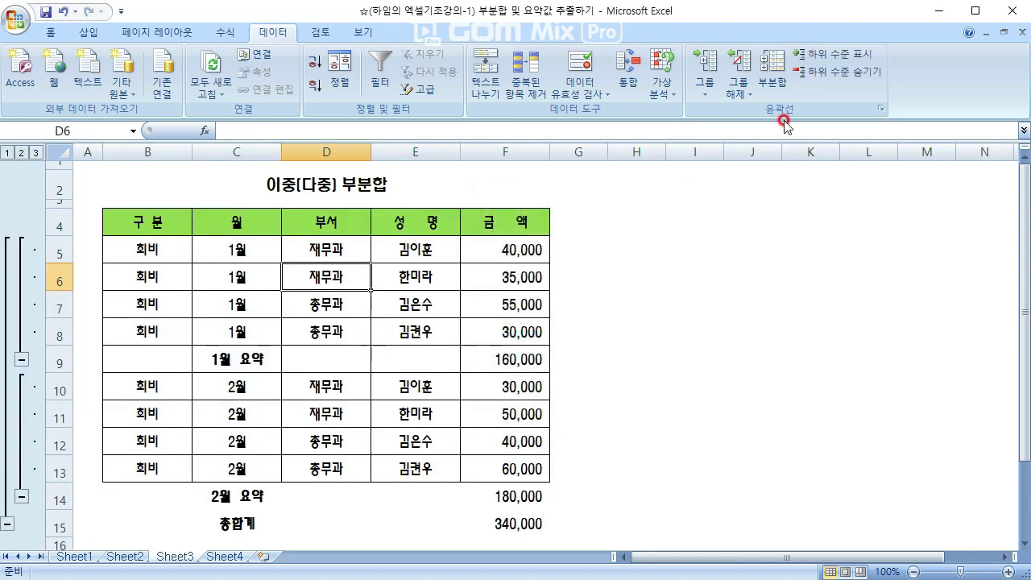
click(773, 80)
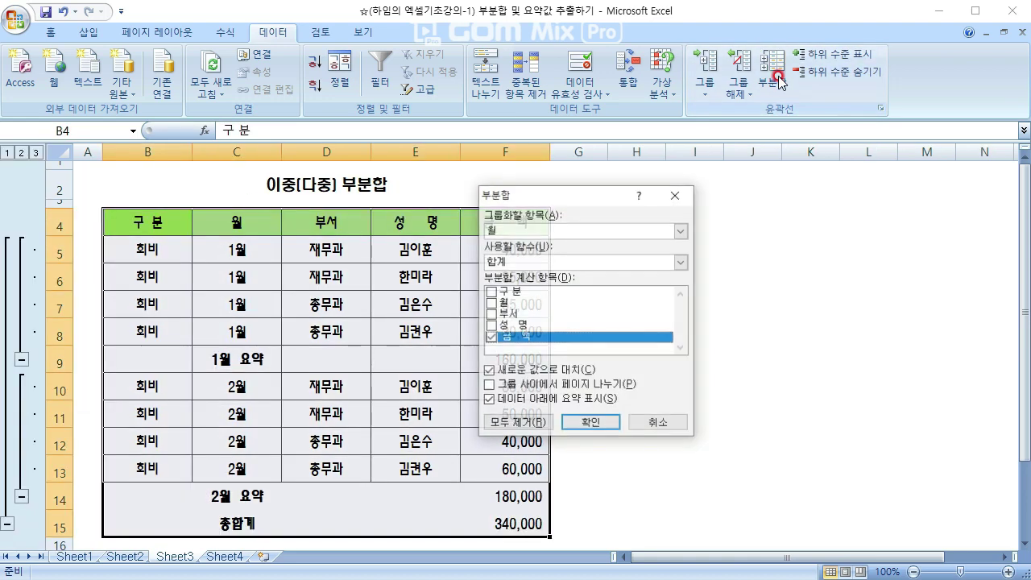
click(568, 230)
click(521, 264)
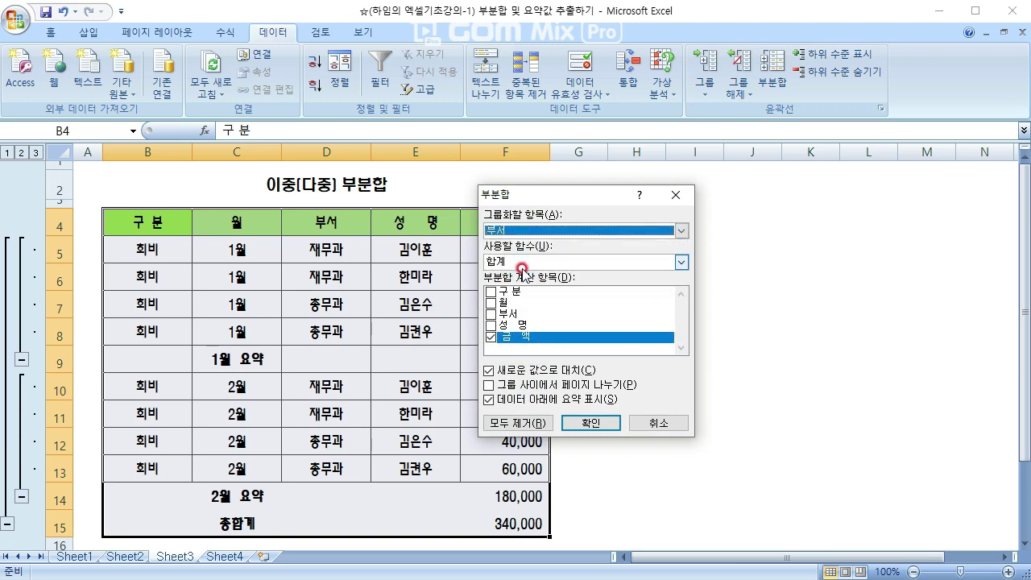
click(488, 370)
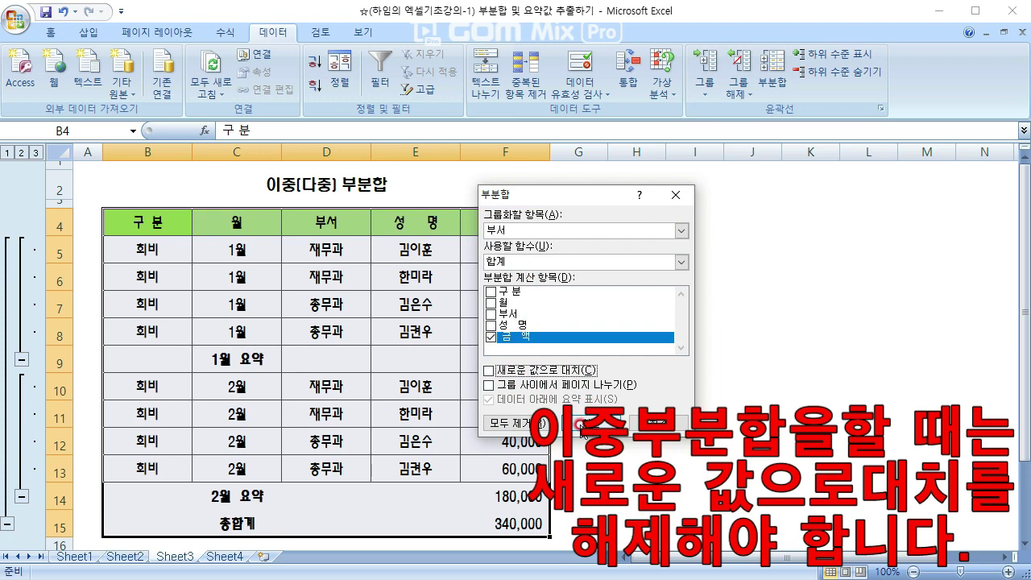
click(579, 424)
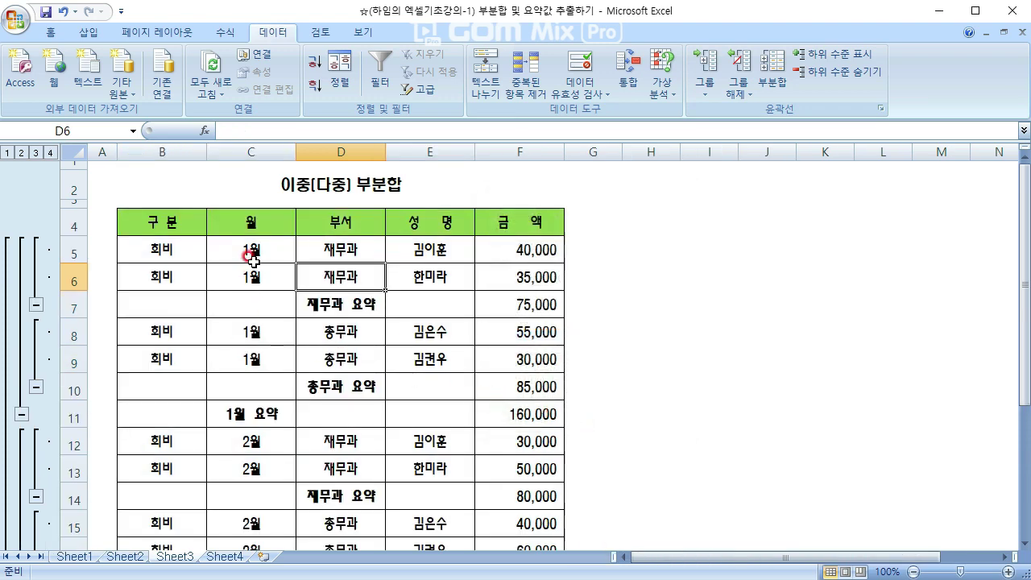
Examine the 1월 department summaries in rows 7 and 10 and the 1월 요약 row with their 금 액 subtotals.
drag(250, 251, 251, 277)
click(346, 303)
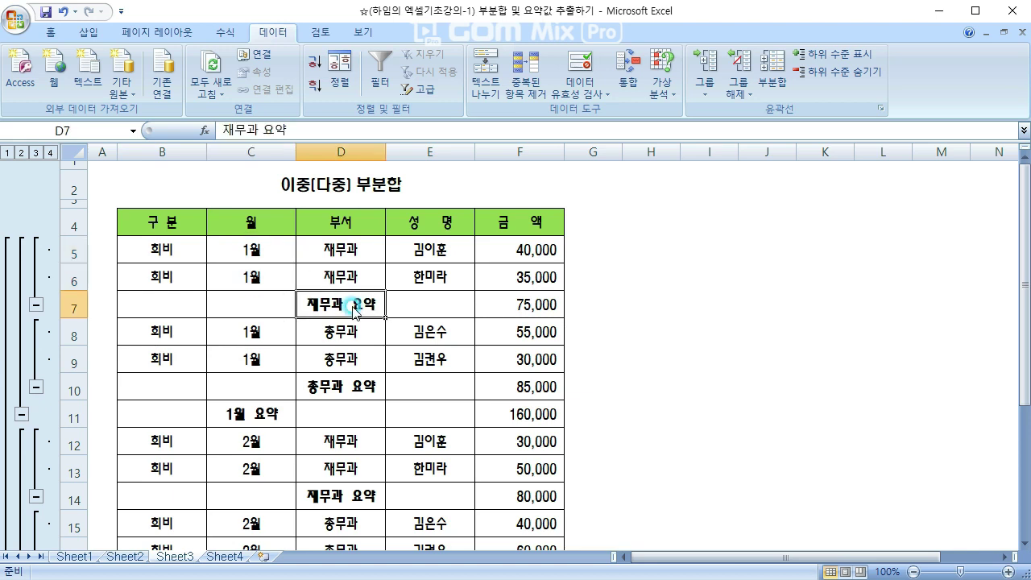
click(556, 300)
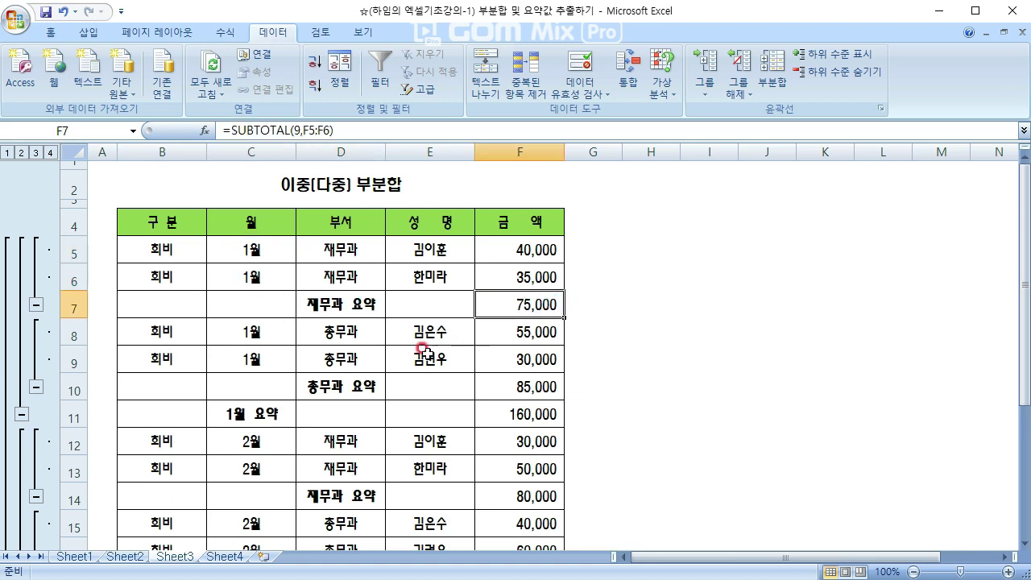
click(330, 384)
click(523, 377)
click(248, 414)
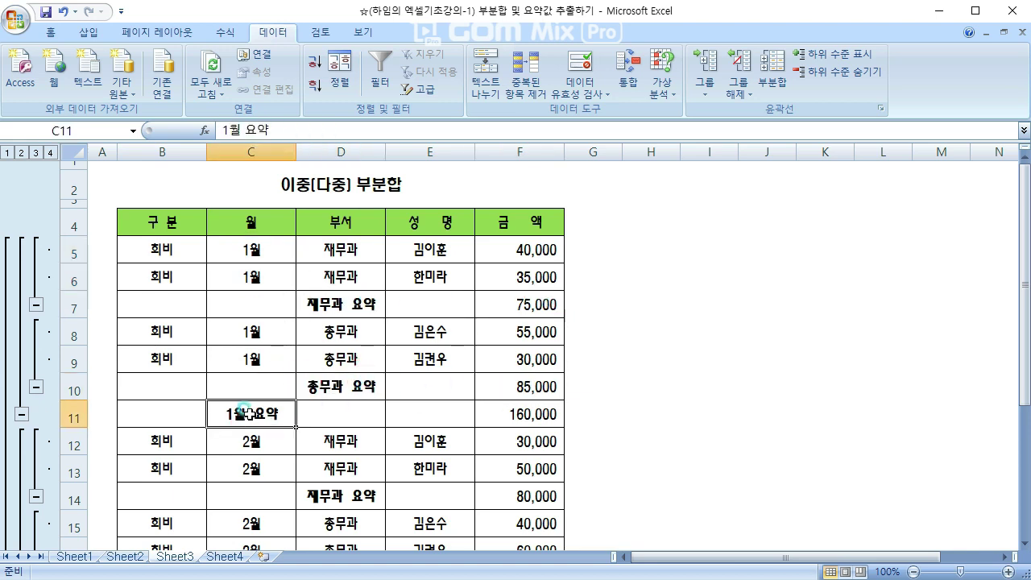
click(515, 414)
Examine the 2월 department summaries in rows 14 and 17, the 2월 요약 row and the 총합계 row.
scroll(539, 414, down, 2)
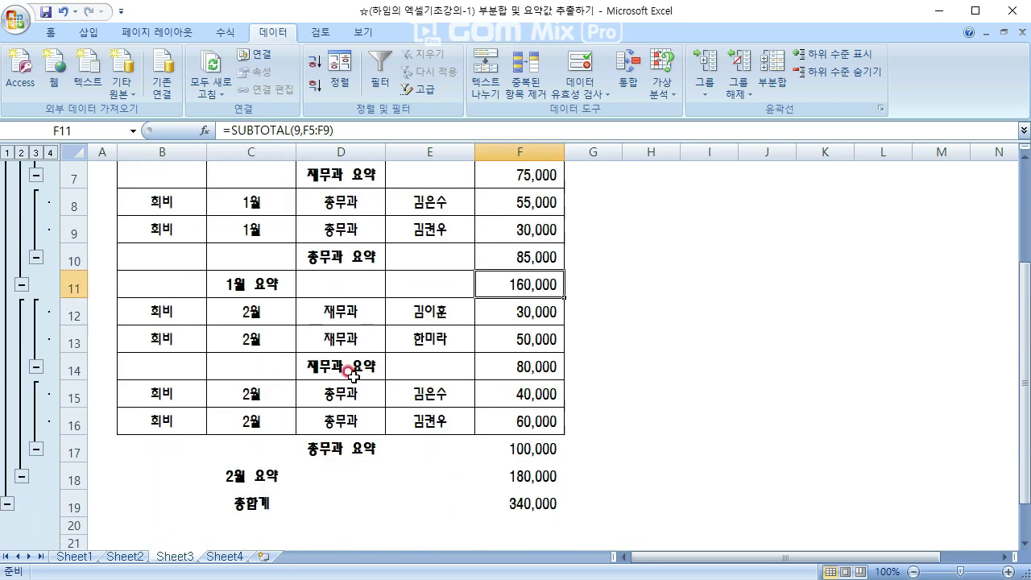
drag(251, 314, 249, 333)
click(333, 362)
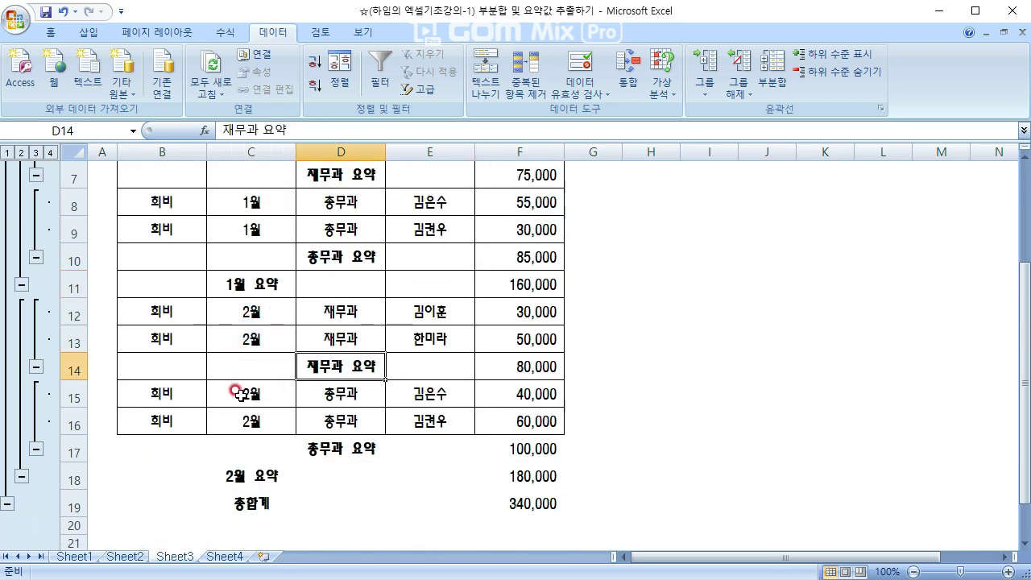
drag(244, 393, 268, 419)
click(336, 451)
click(258, 479)
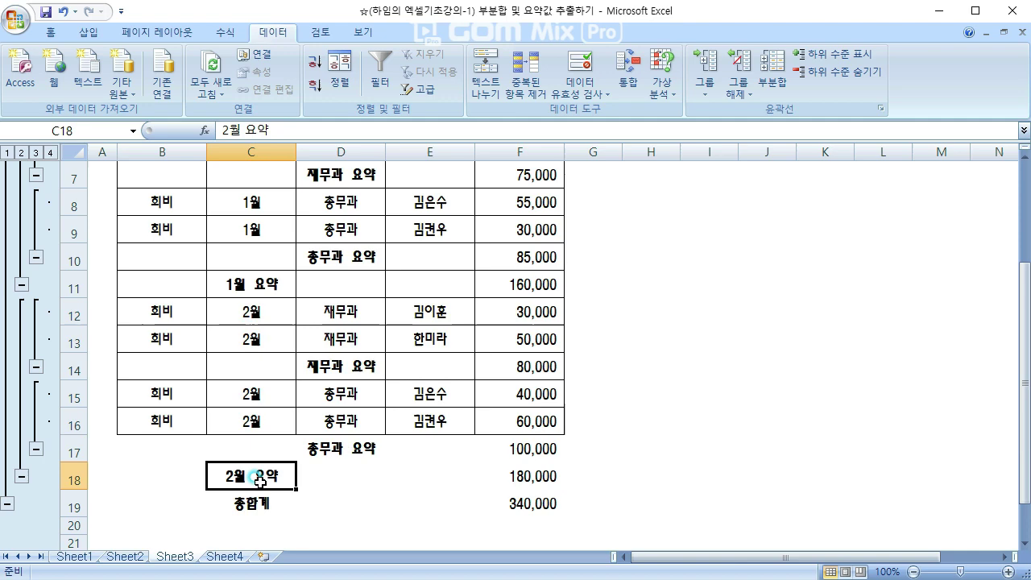
click(517, 473)
click(525, 506)
scroll(525, 506, up, 2)
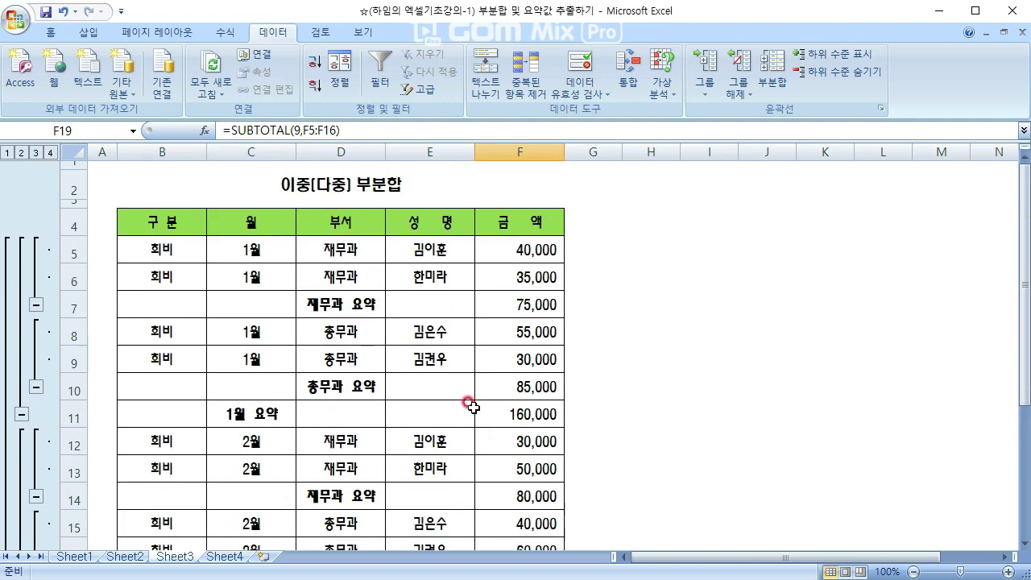
scroll(473, 404, down, 1)
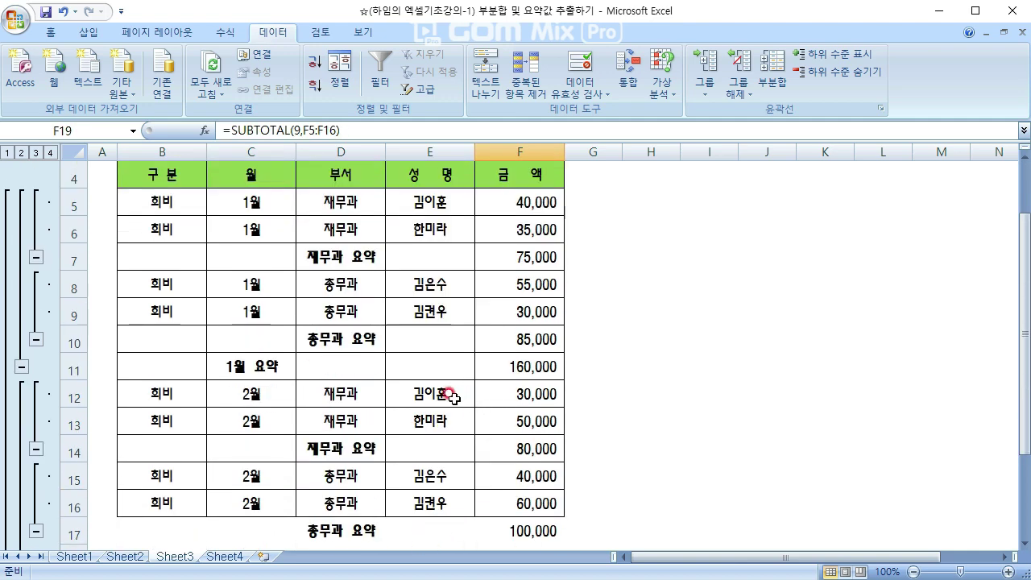
scroll(322, 362, up, 1)
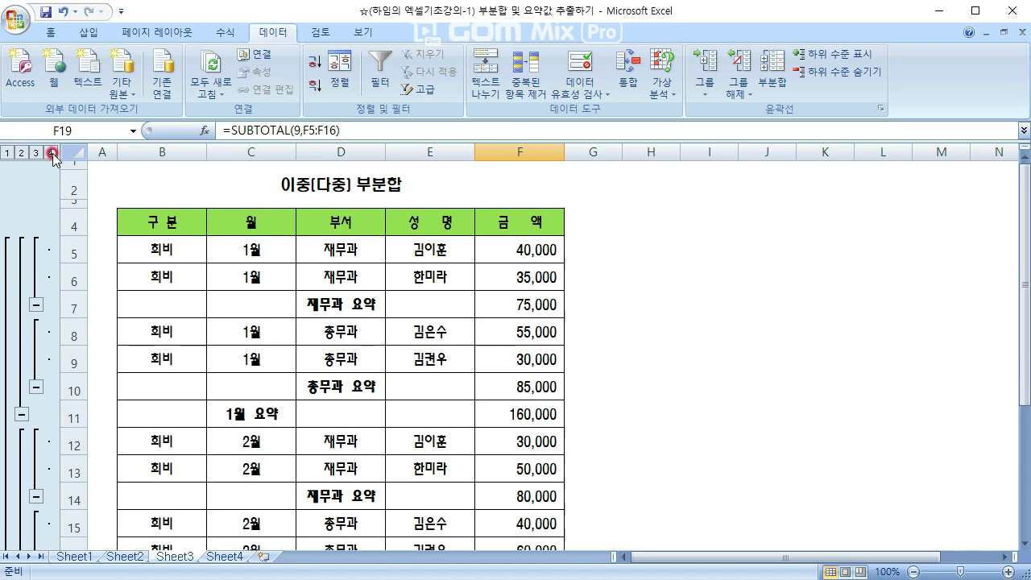
Display the Sheet3 outline at level 4, then collapse it in turn to levels 3, 2 and 1.
click(48, 153)
click(50, 151)
click(37, 153)
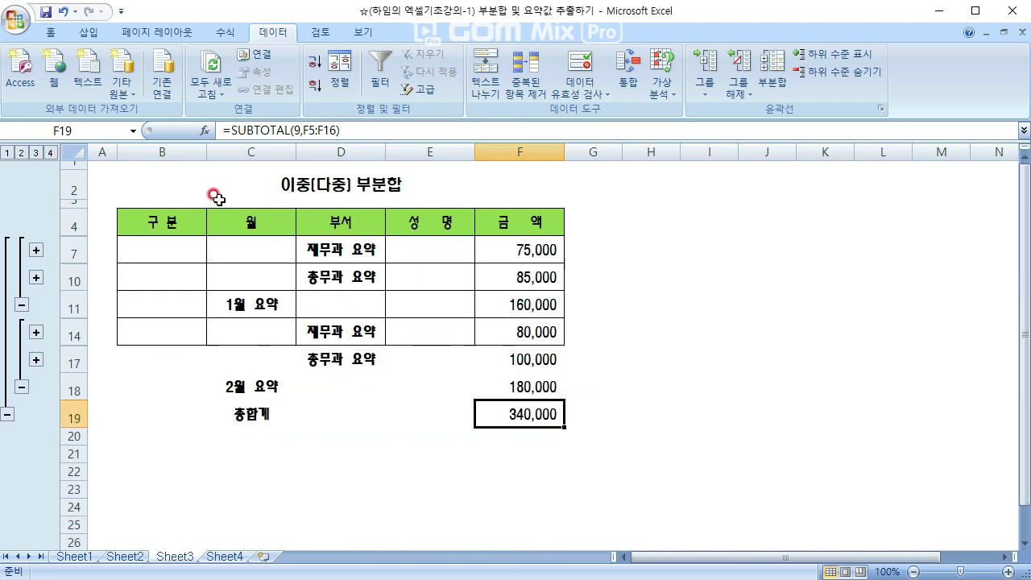
click(36, 154)
click(21, 152)
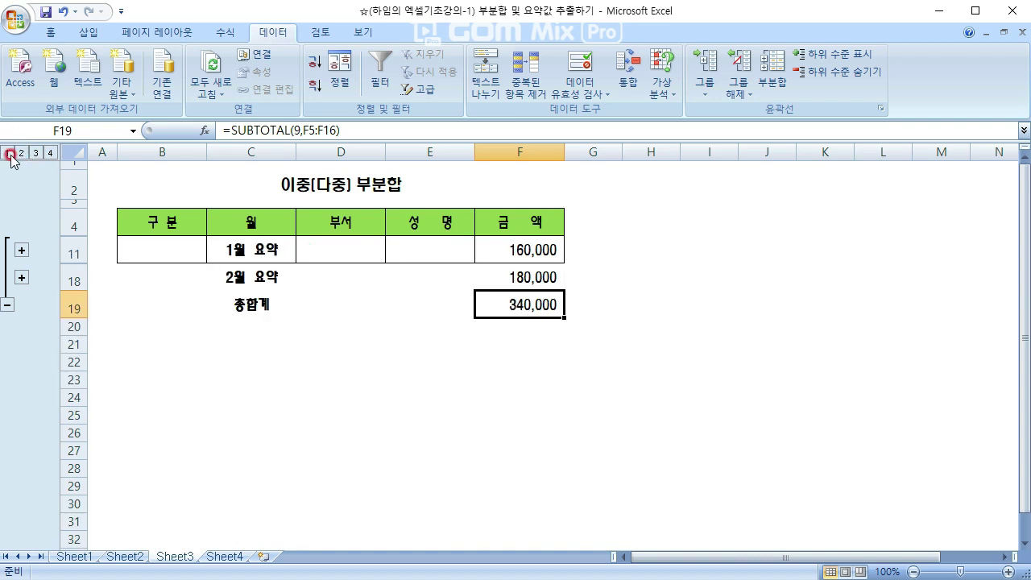
click(6, 153)
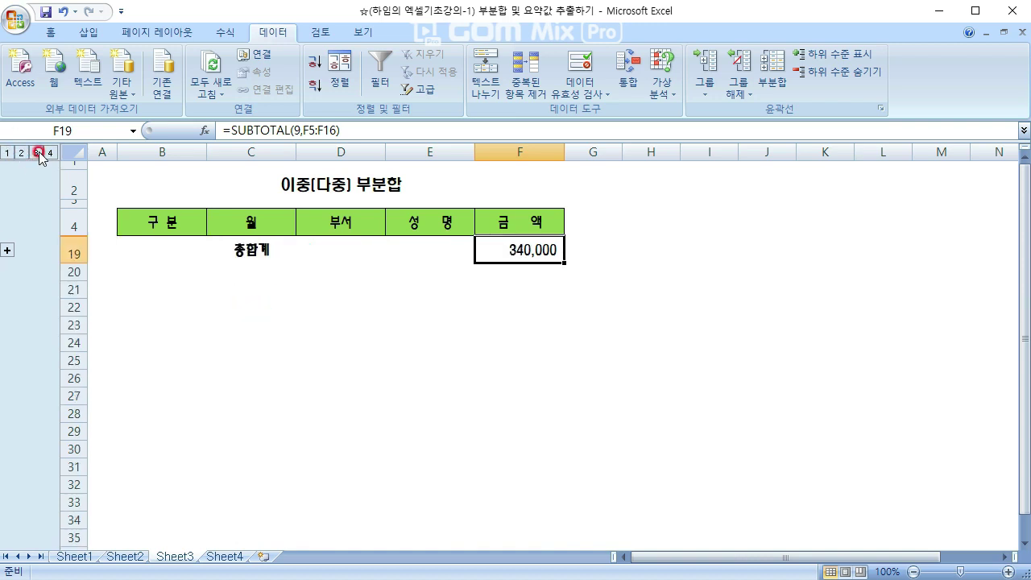
Expand the Sheet3 outline to level 3 and check the 재무과 요약 and 총무과 요약 rows for both months.
click(36, 153)
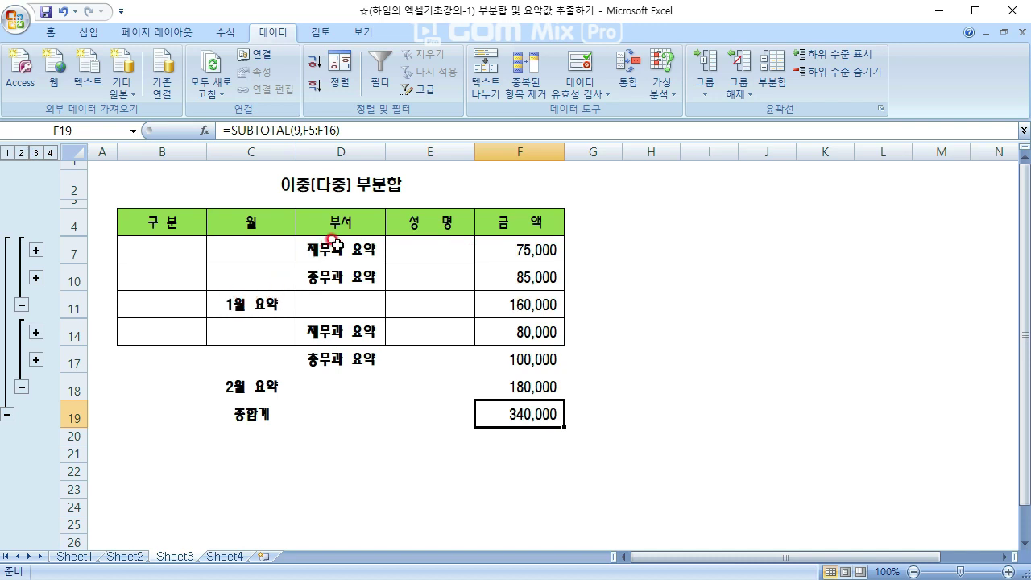
drag(332, 242, 362, 271)
click(365, 260)
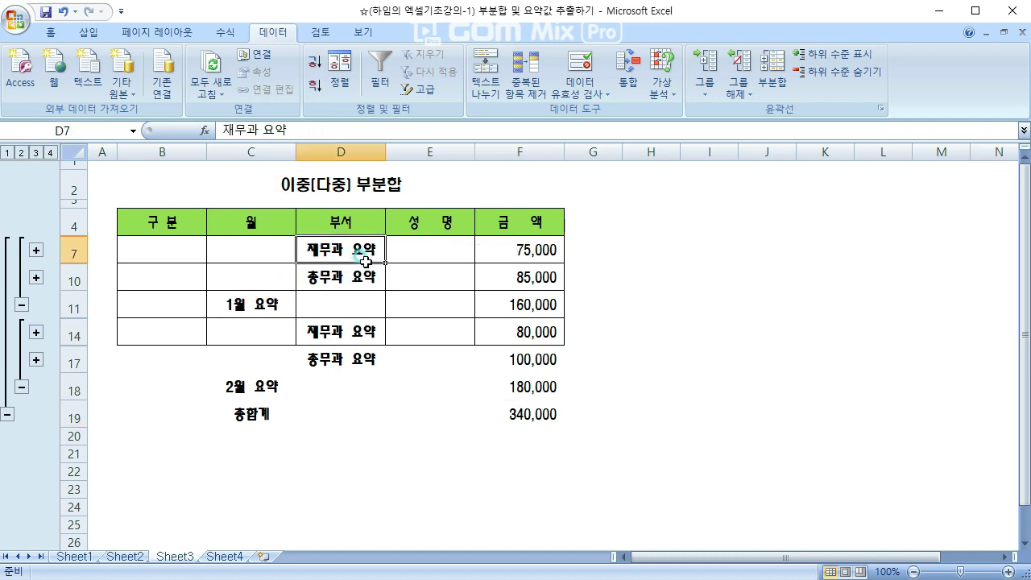
click(339, 333)
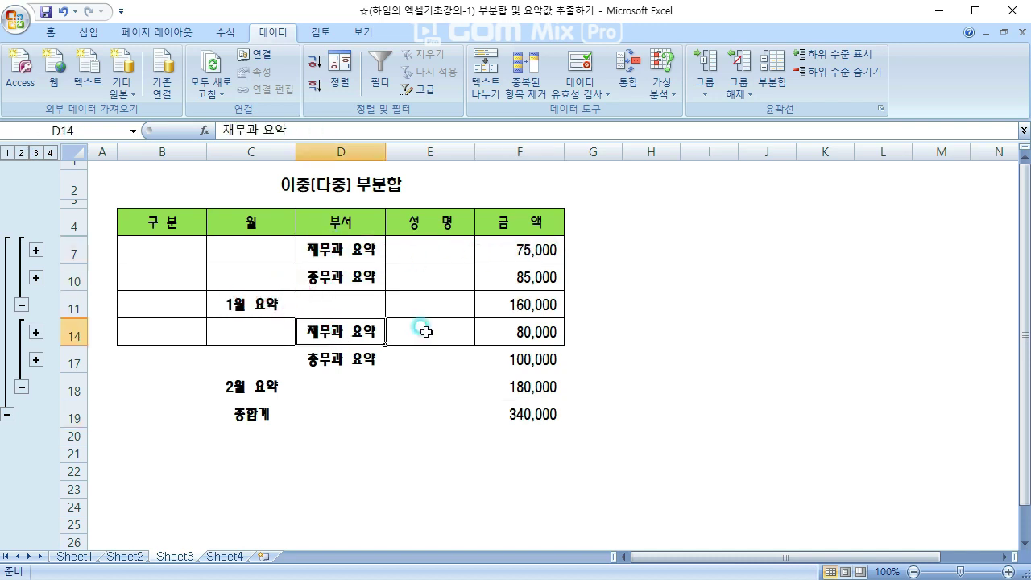
click(529, 367)
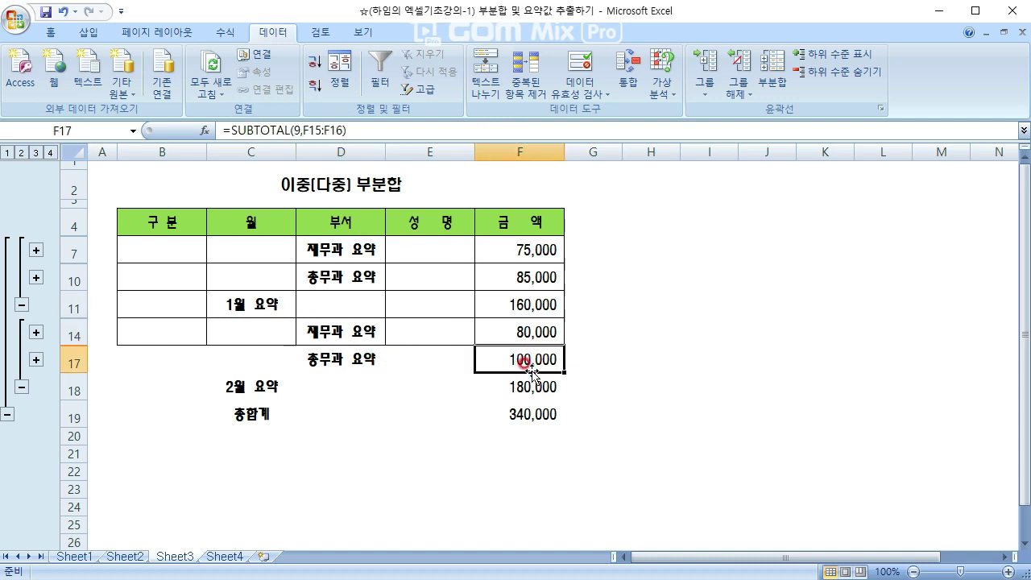
Review the 회비 납부 내역 table on Sheet4, including its 합계 and 소계 rows.
click(229, 556)
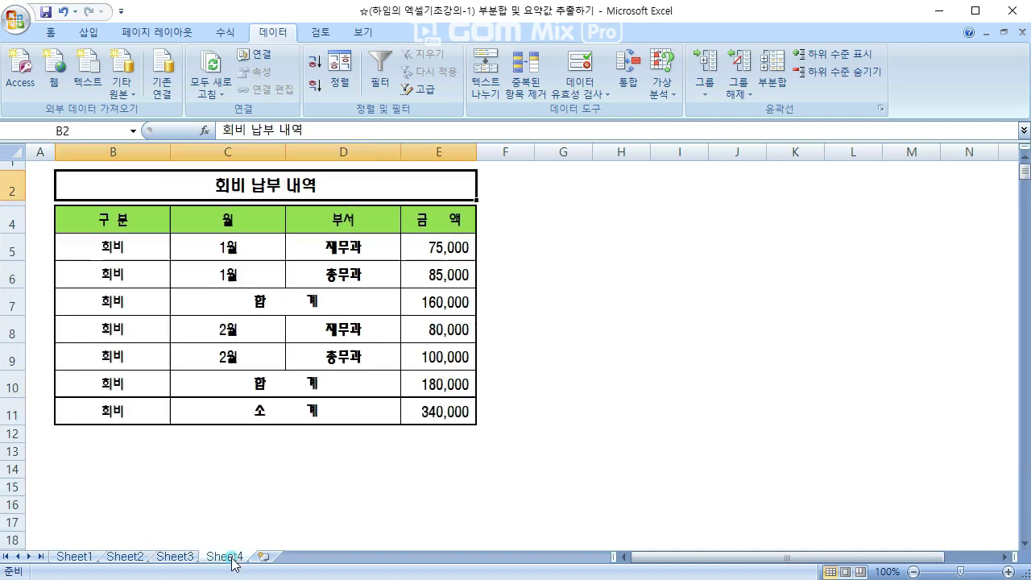
click(360, 383)
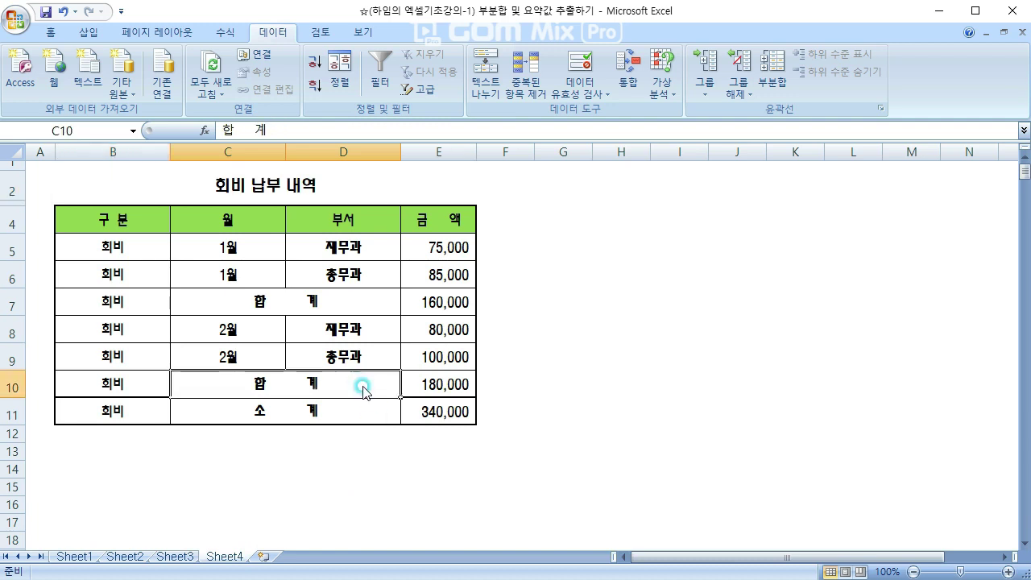
drag(102, 219, 444, 395)
click(274, 410)
Select the collapsed subtotal table on Sheet3 from the 구분 header through the 총합계 row, B4:F19.
click(176, 556)
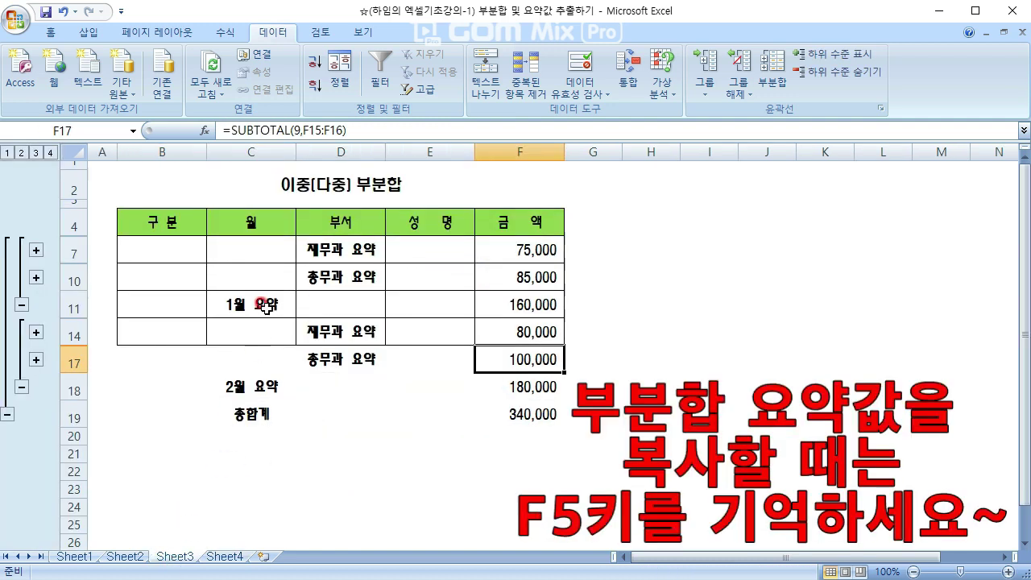
click(153, 219)
drag(153, 218, 535, 418)
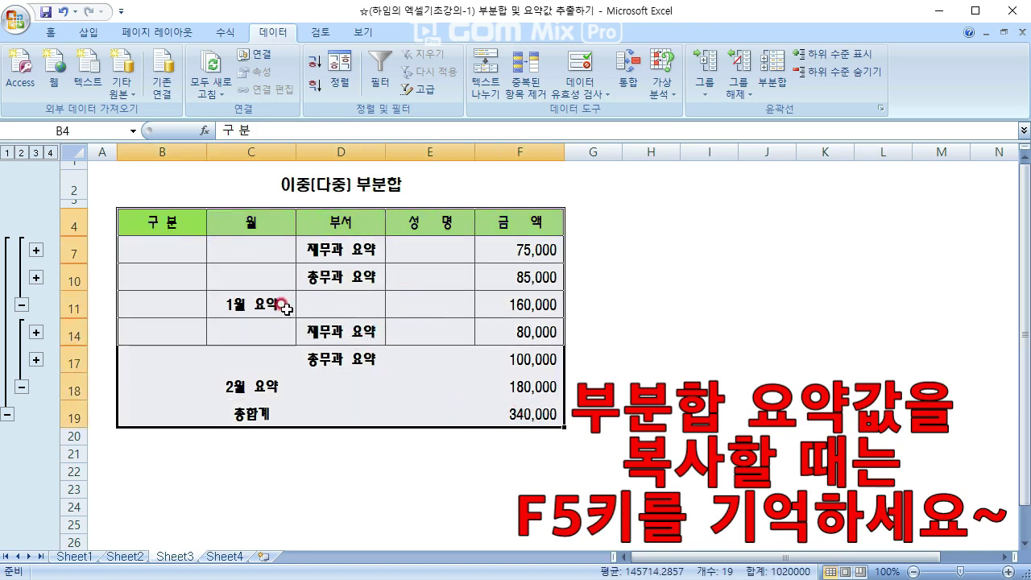
key(F5)
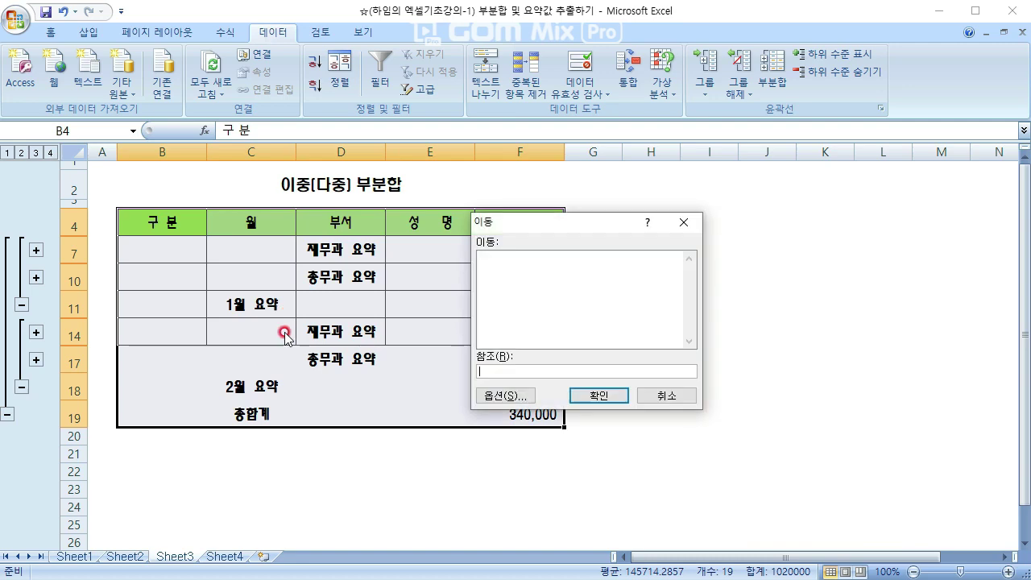
click(505, 396)
click(599, 333)
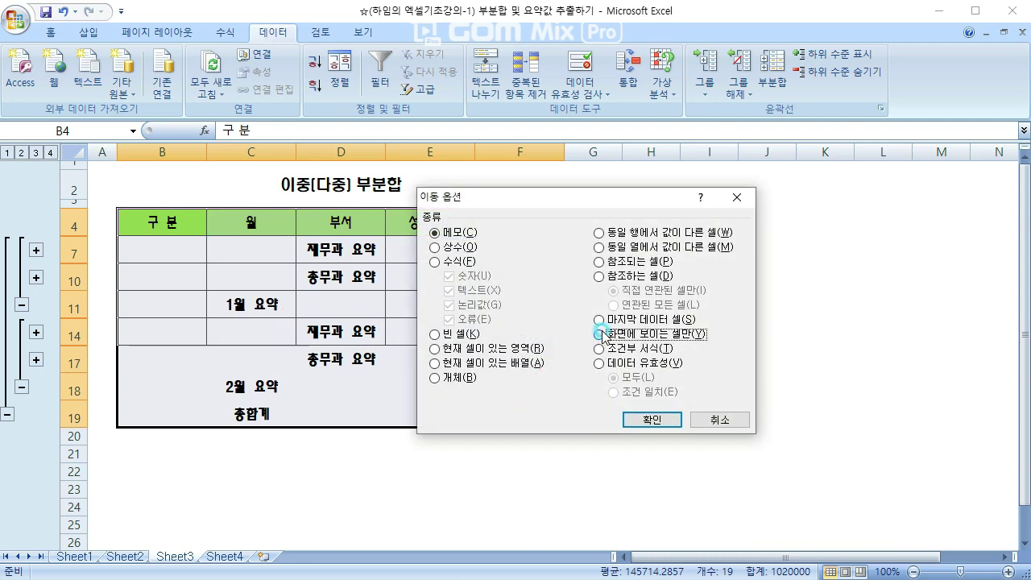
click(720, 419)
Restrict the selected B4:F19 range to visible cells only with the 화면에 보이는 셀만 option.
key(F5)
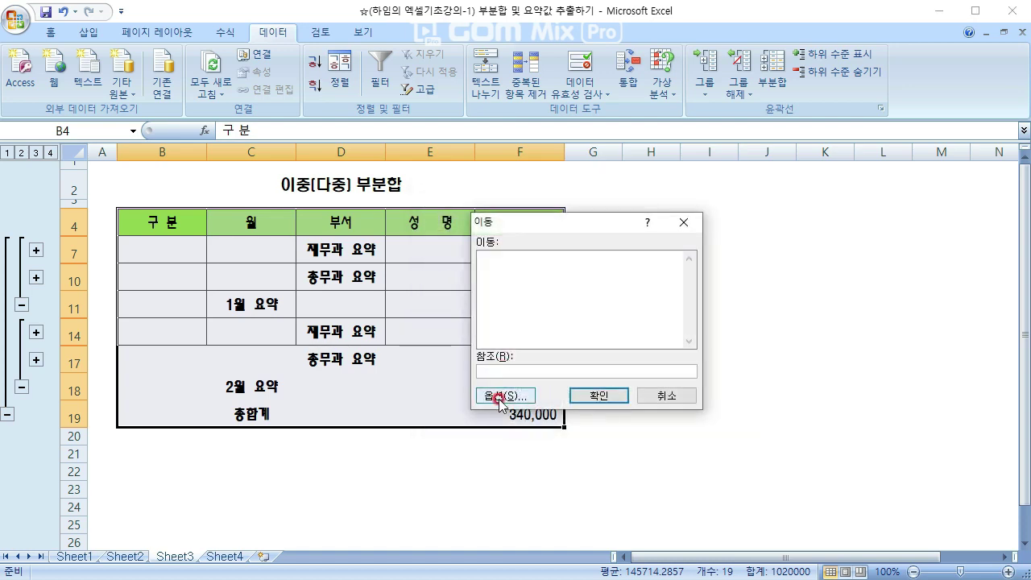
click(501, 396)
click(599, 334)
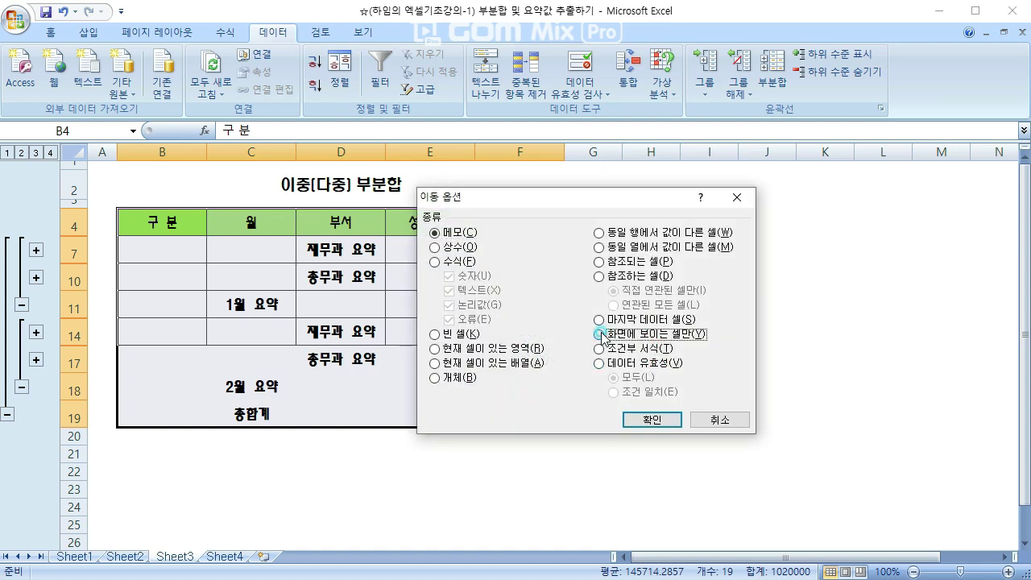
click(653, 417)
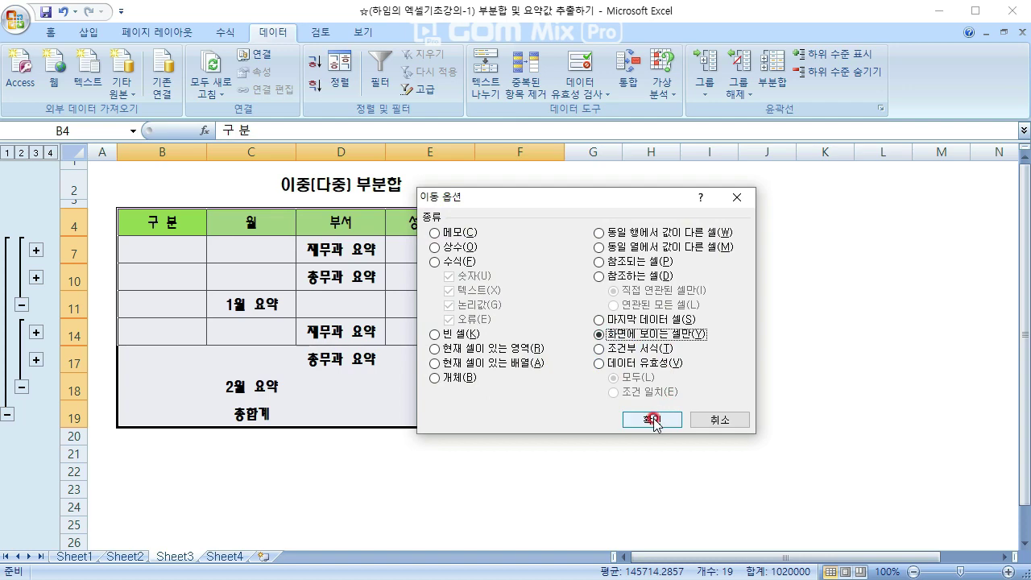
Copy the visible summary rows and paste them on Sheet3 starting at cell H20.
right_click(243, 255)
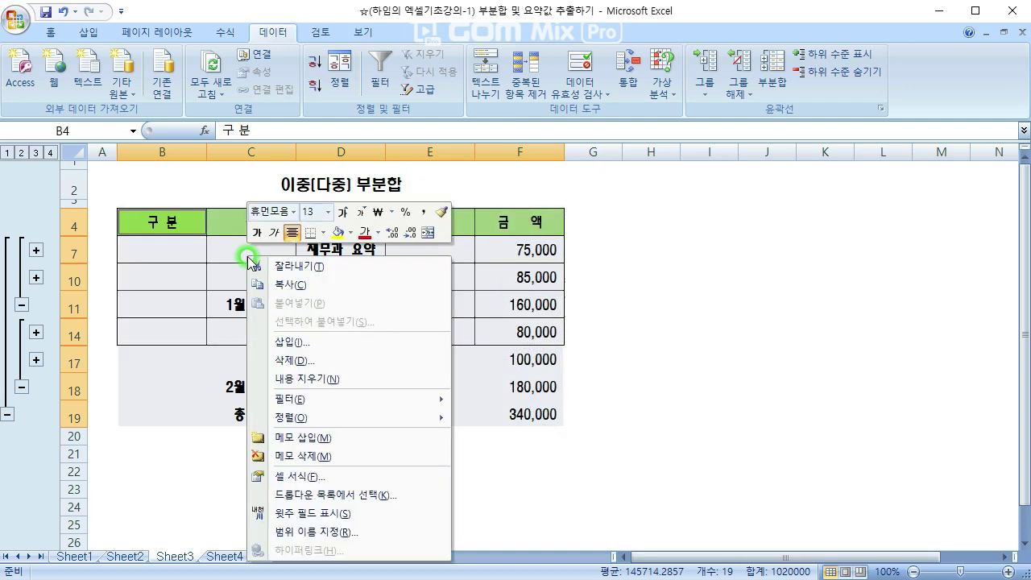
click(289, 286)
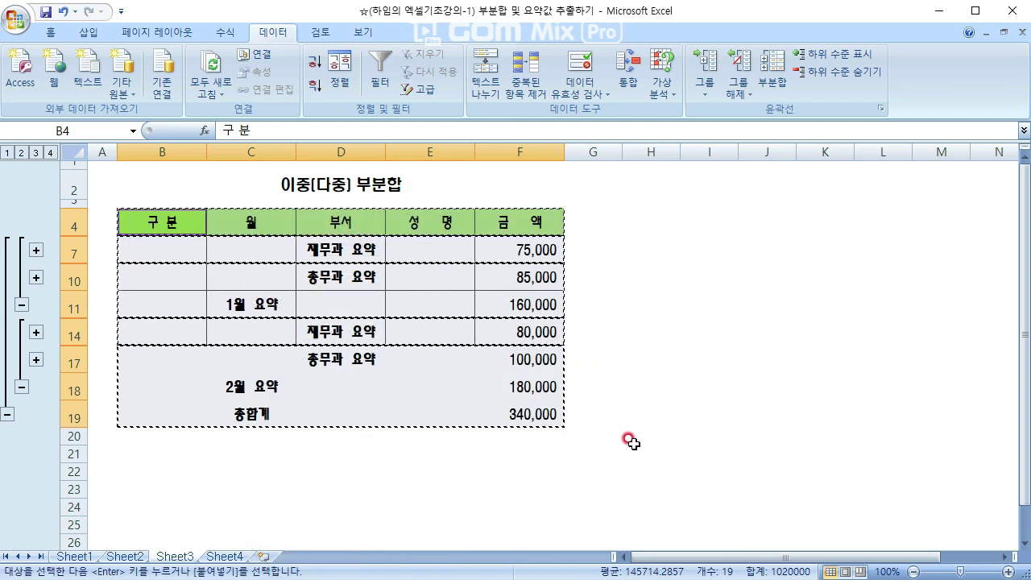
right_click(633, 443)
click(686, 205)
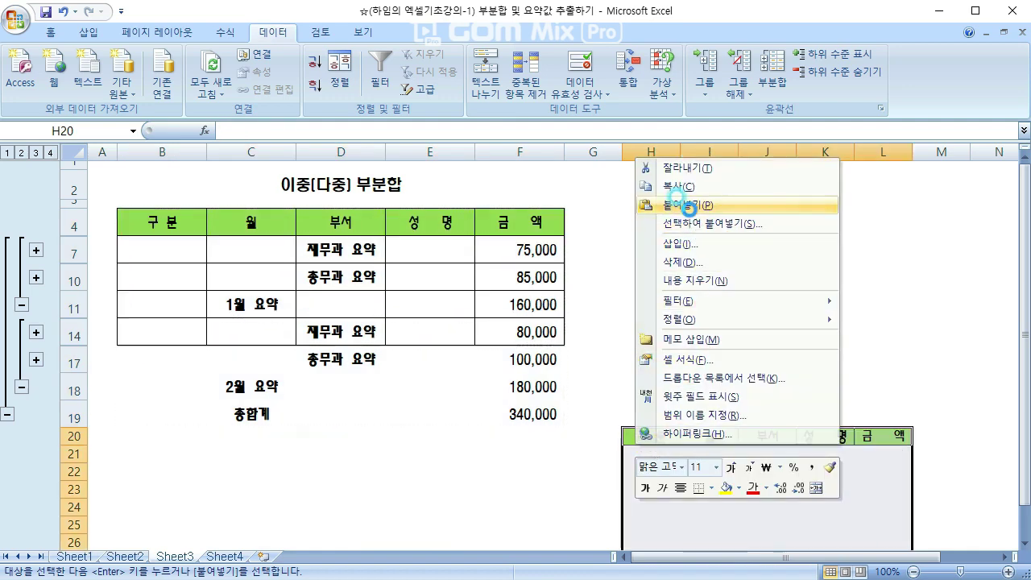
scroll(733, 280, down, 1)
scroll(524, 351, up, 1)
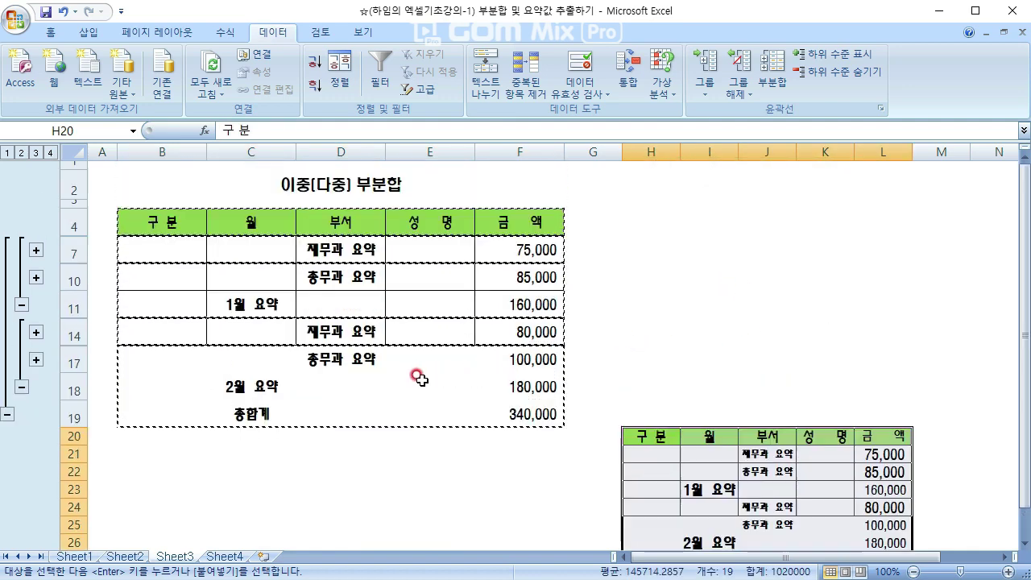
Compare summary rows 7 and 10 on Sheet3 with the 회비 납부 내역 table on Sheet4.
drag(74, 253, 71, 275)
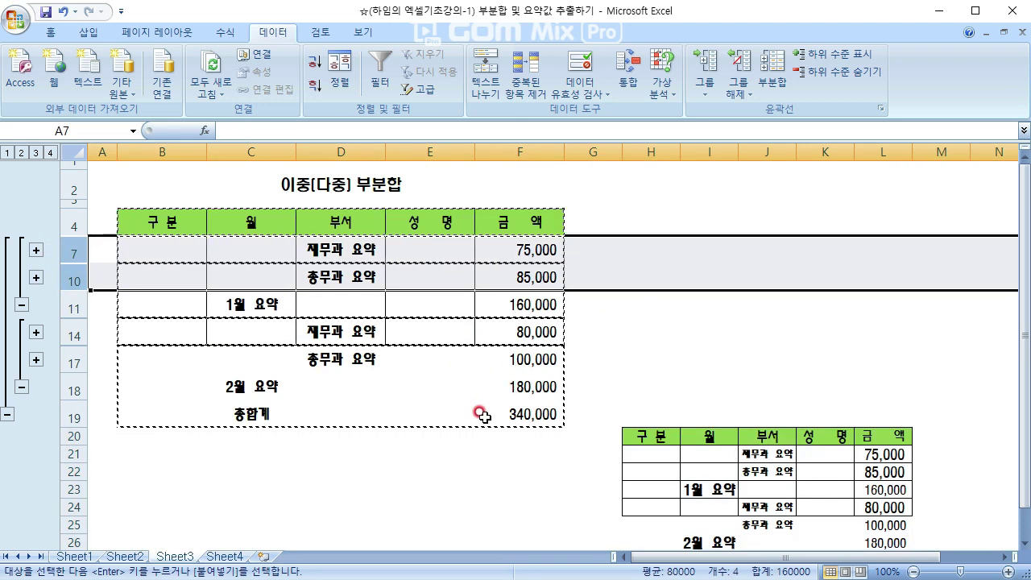
click(226, 555)
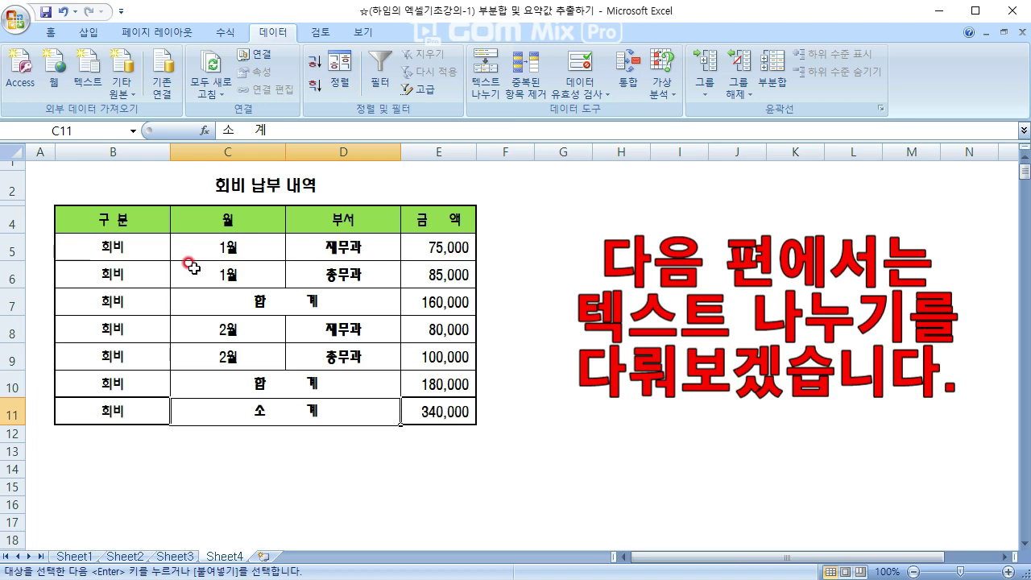
click(128, 229)
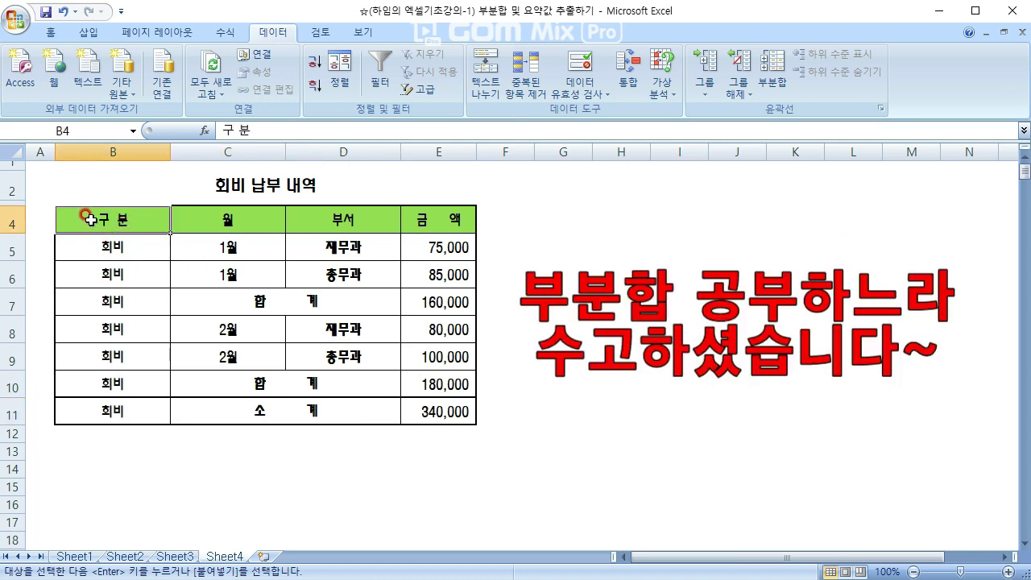